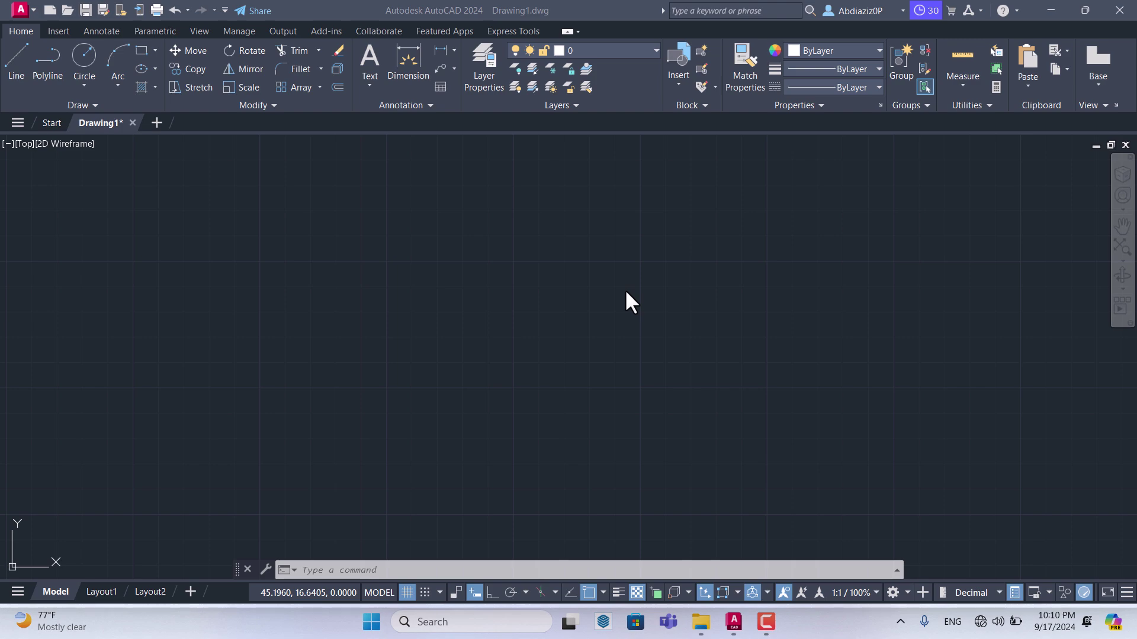
Set Exterior Wall as the current layer from the Layers dropdown.
scroll(626, 290, up, 4)
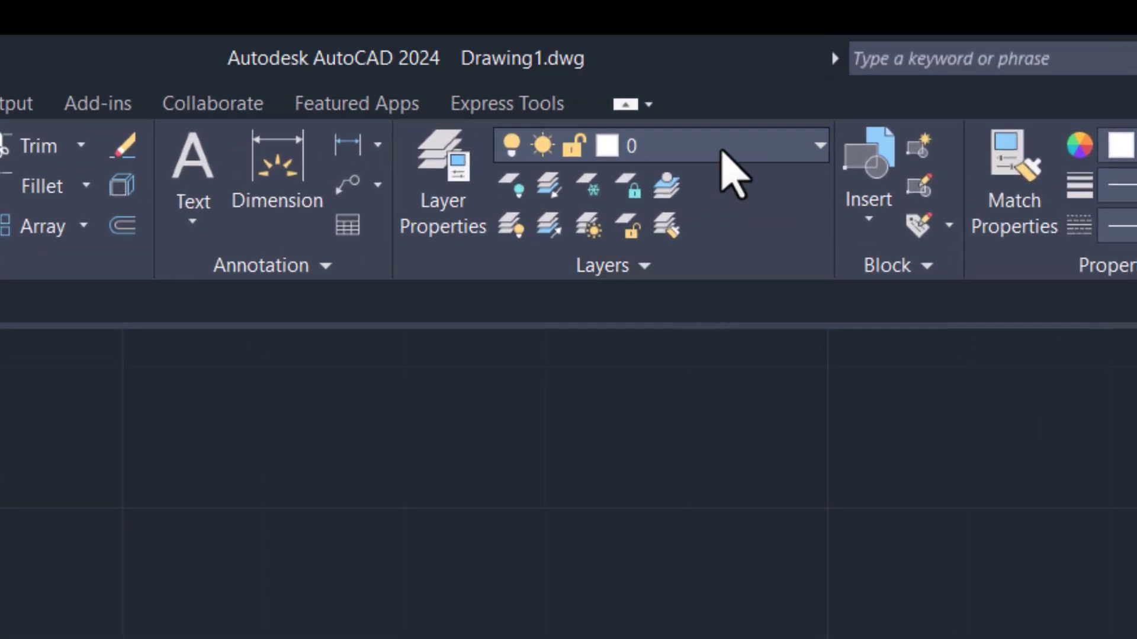
click(810, 148)
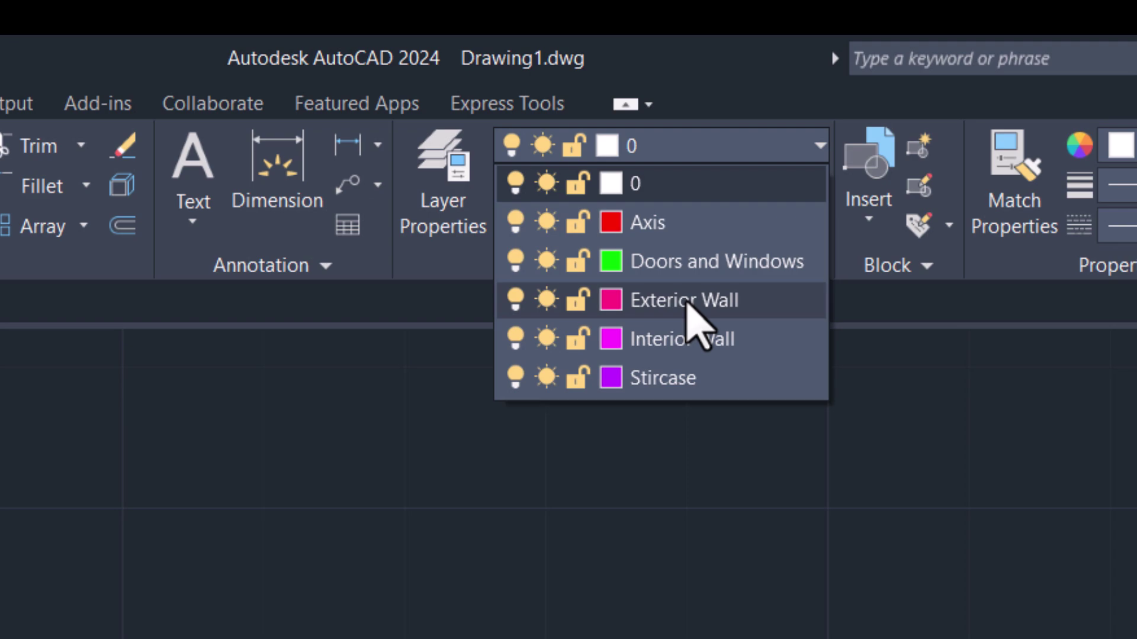
click(689, 305)
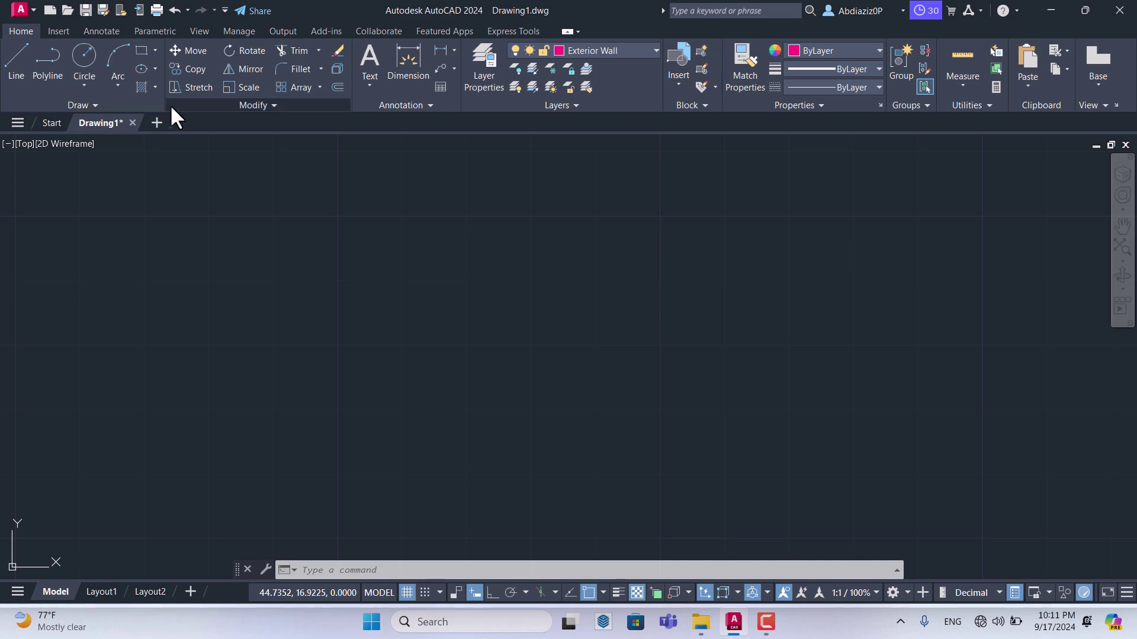
Draw a 7.5-unit horizontal wall line with Ortho turned on.
click(15, 63)
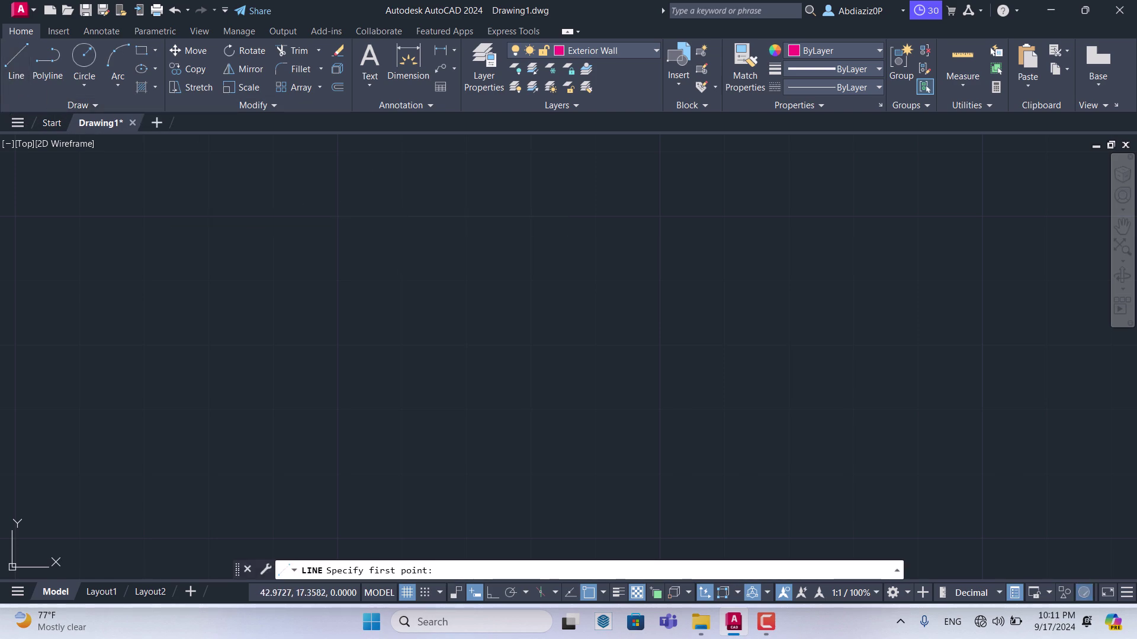
click(398, 234)
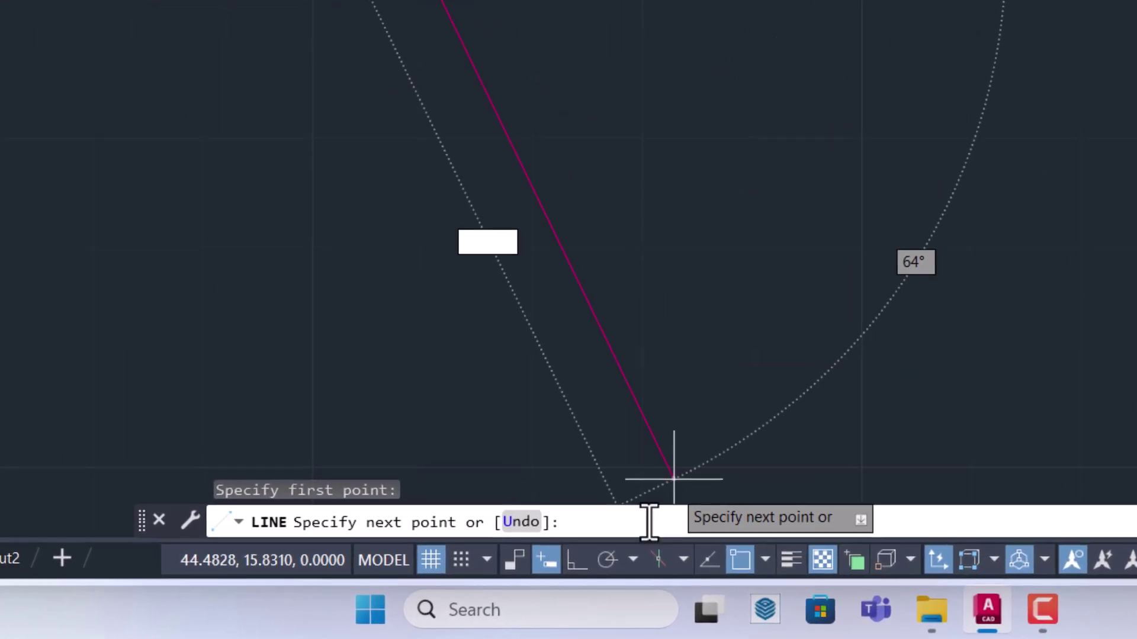
click(577, 561)
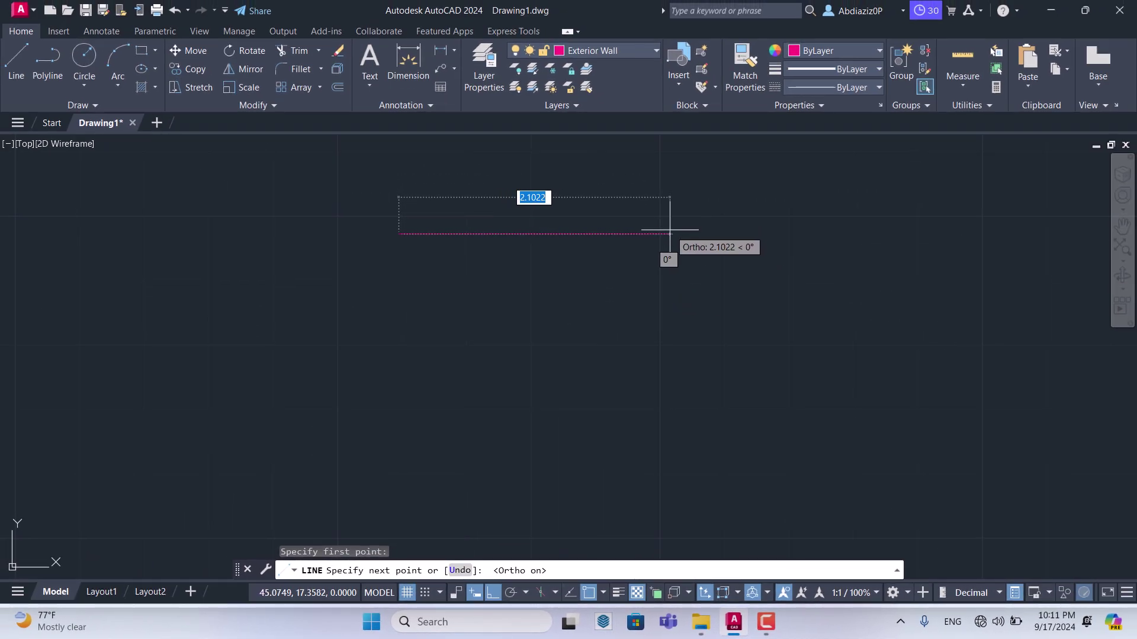
text(107.5)
key(Return)
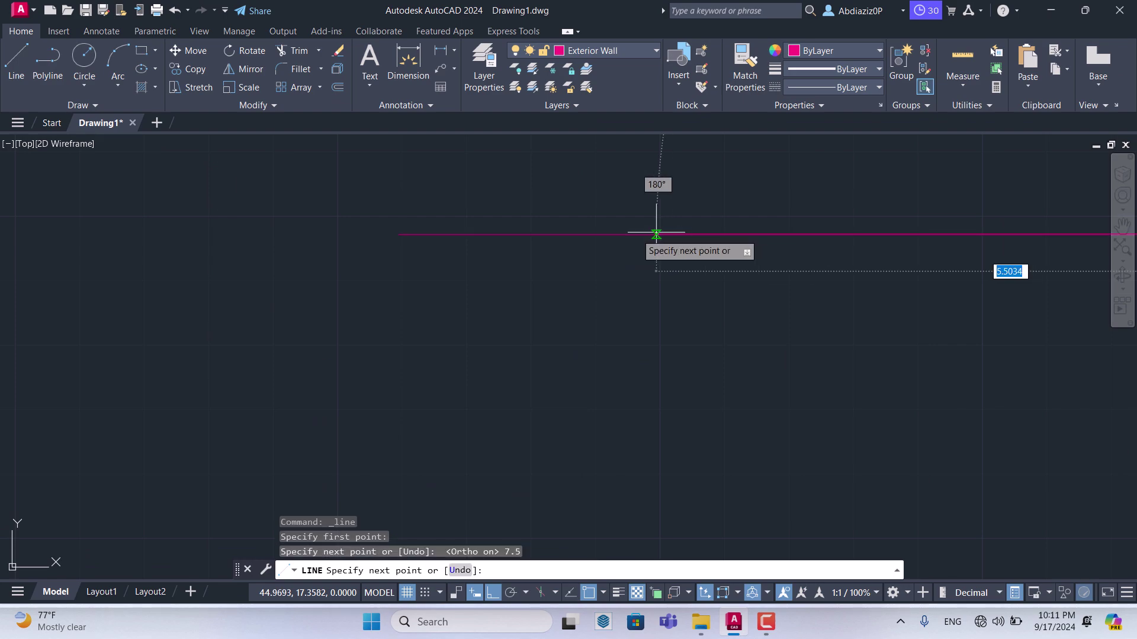
scroll(127, 328, down, 2)
scroll(126, 328, down, 2)
scroll(575, 275, down, 4)
scroll(508, 378, up, 2)
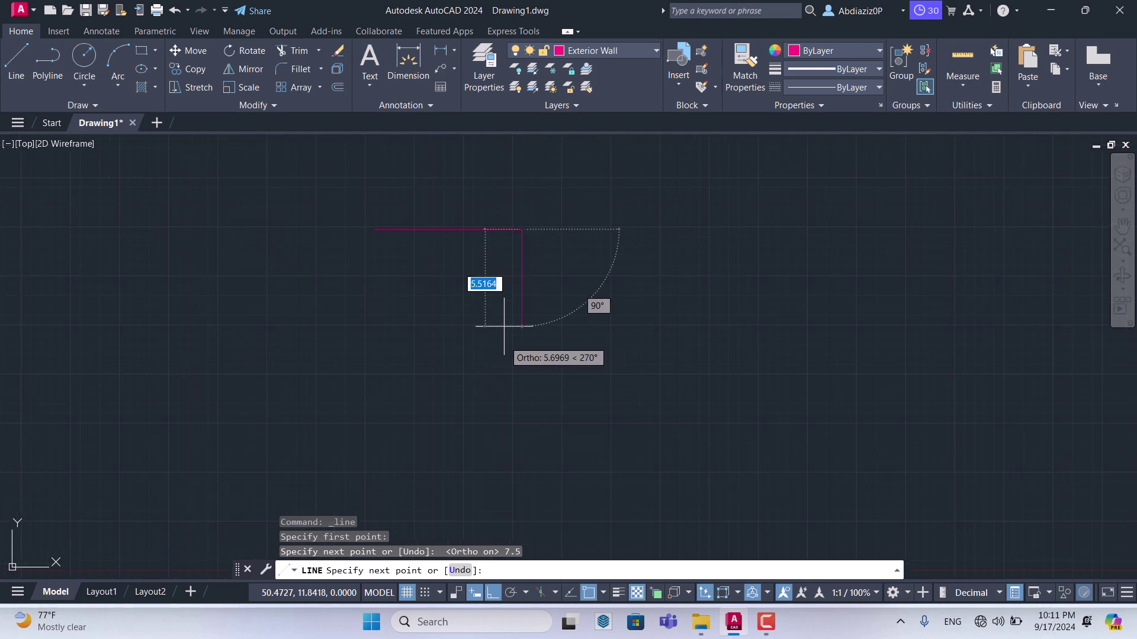
key(Escape)
scroll(357, 235, up, 4)
click(16, 66)
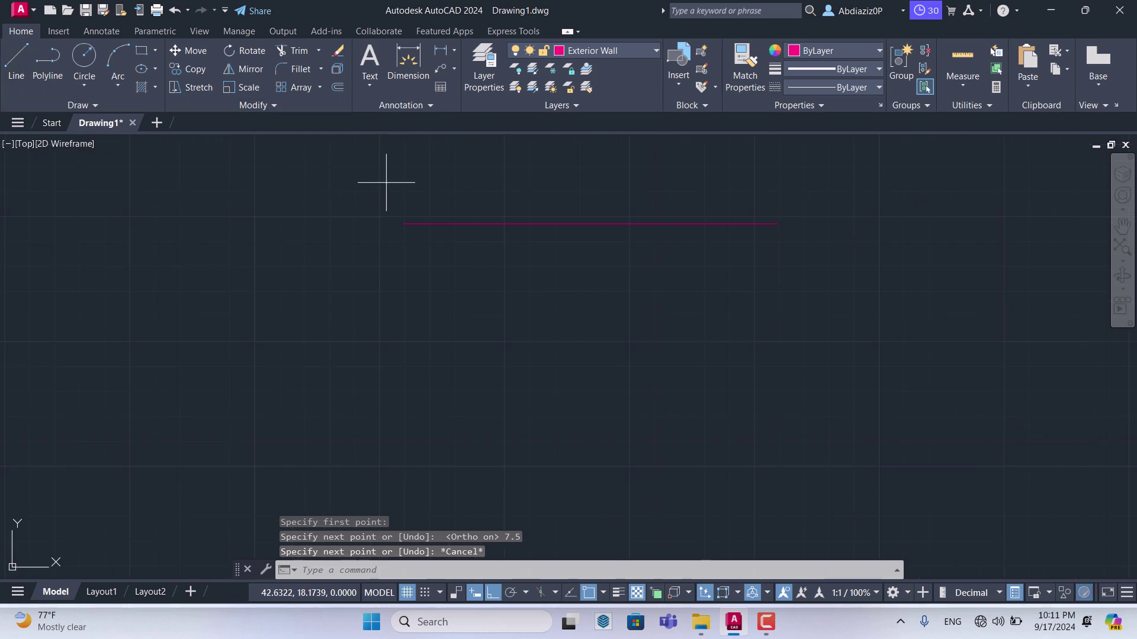
Start the wall outline at the left end with 3.7, 1.4 and 6.5-unit segments.
click(404, 225)
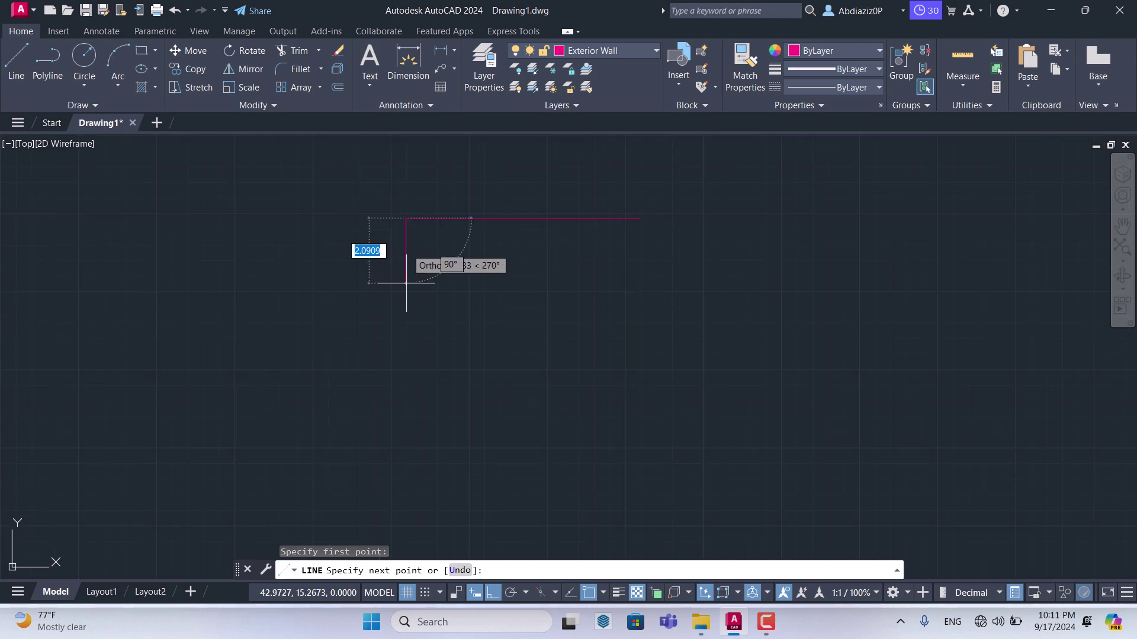
text(3.7)
key(Return)
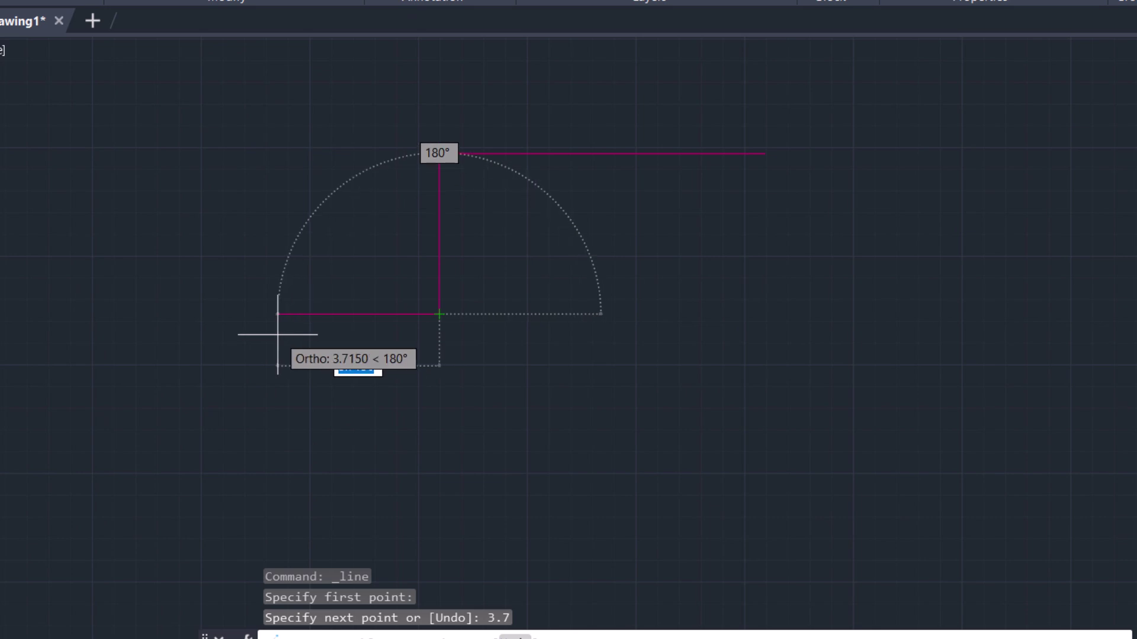
text(1.4)
key(Return)
key(Return)
scroll(419, 127, down, 6)
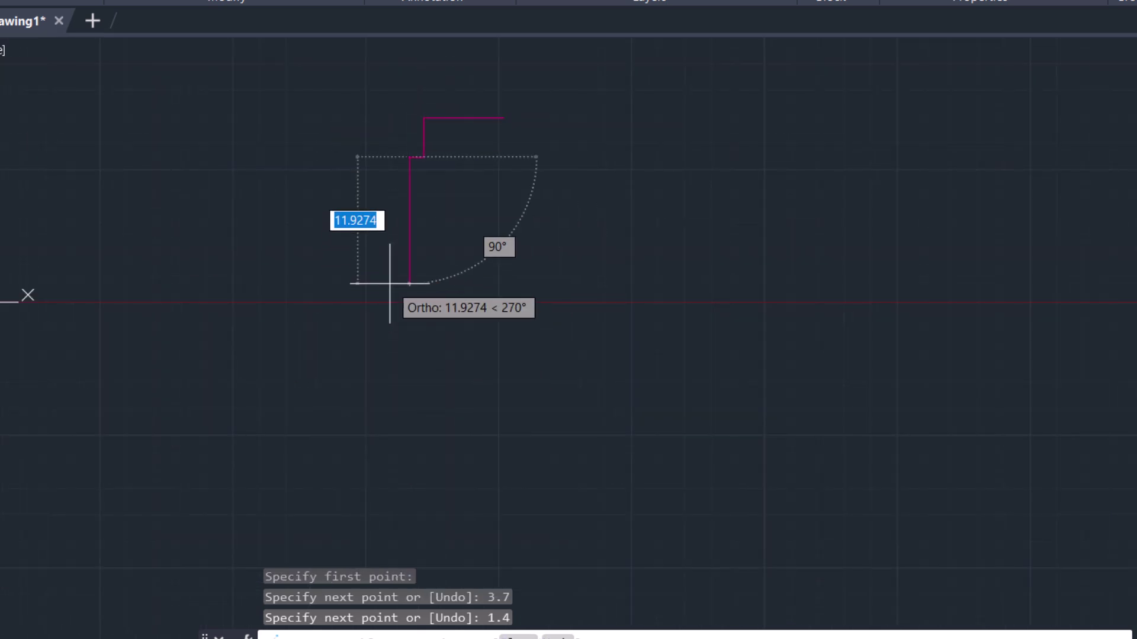
text(6.5)
key(Return)
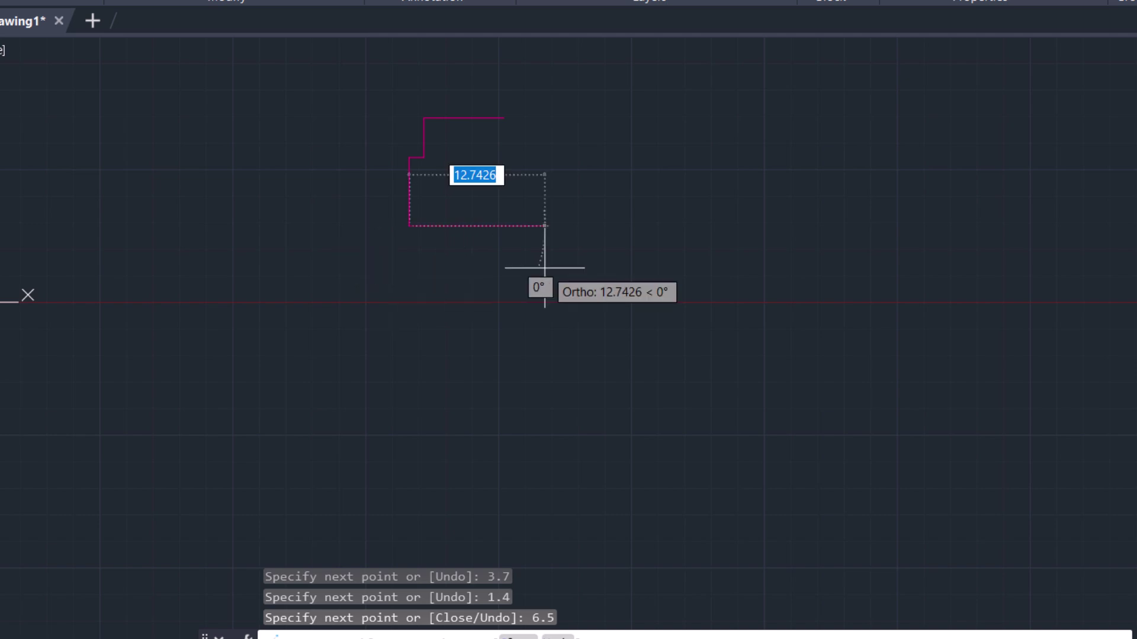
scroll(451, 233, up, 2)
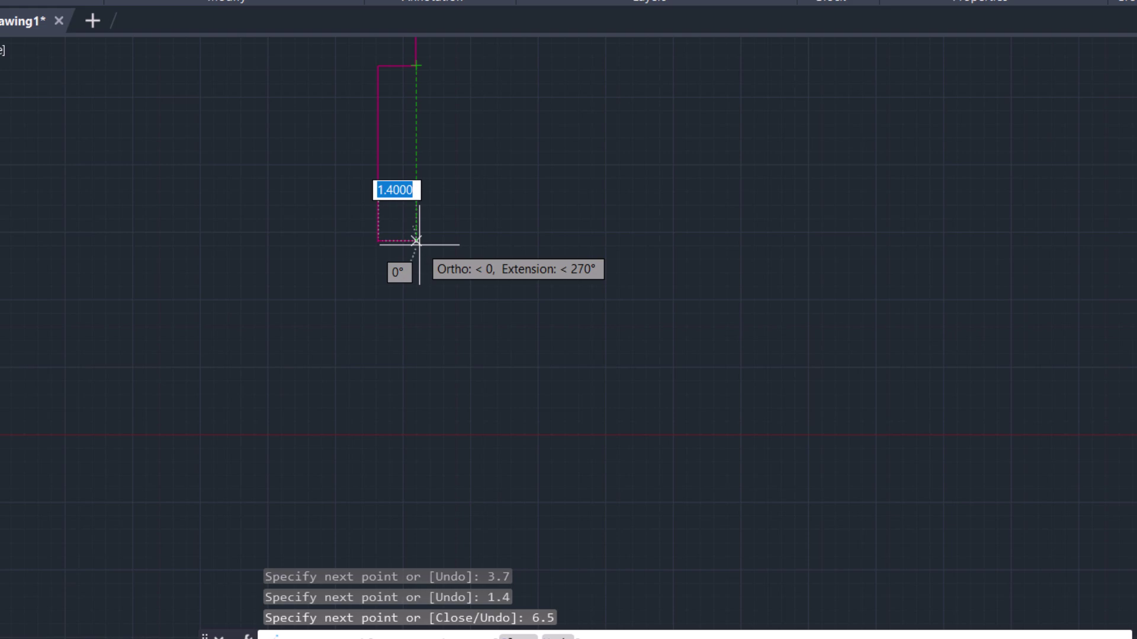
Continue the outline with a short horizontal step, then 4.5 and 3.4-unit segments.
click(416, 241)
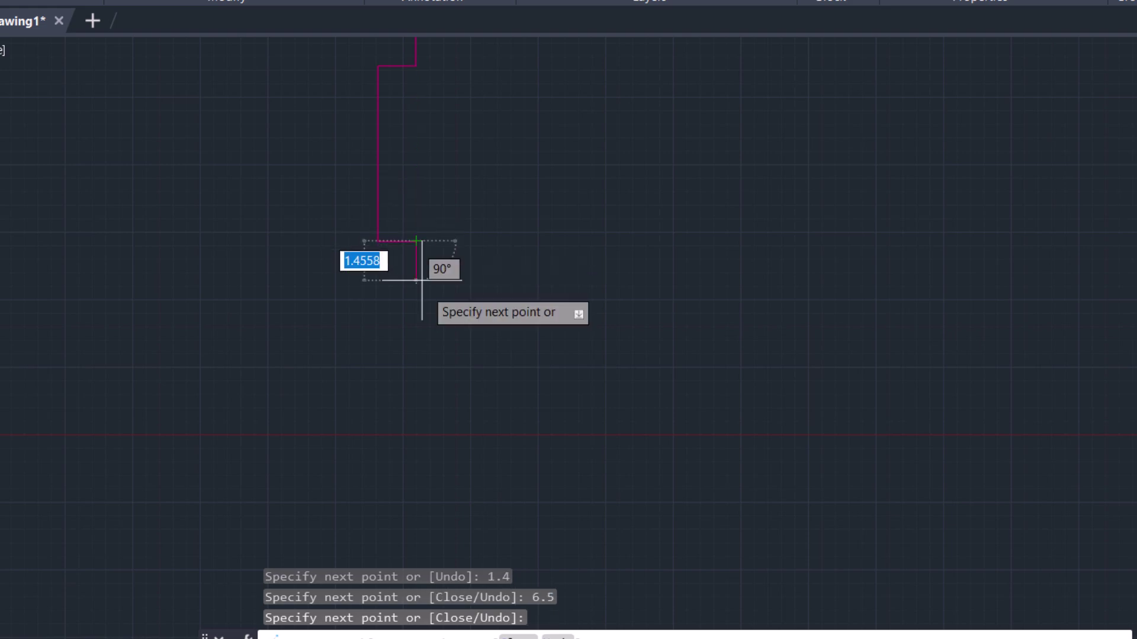
scroll(422, 244, down, 4)
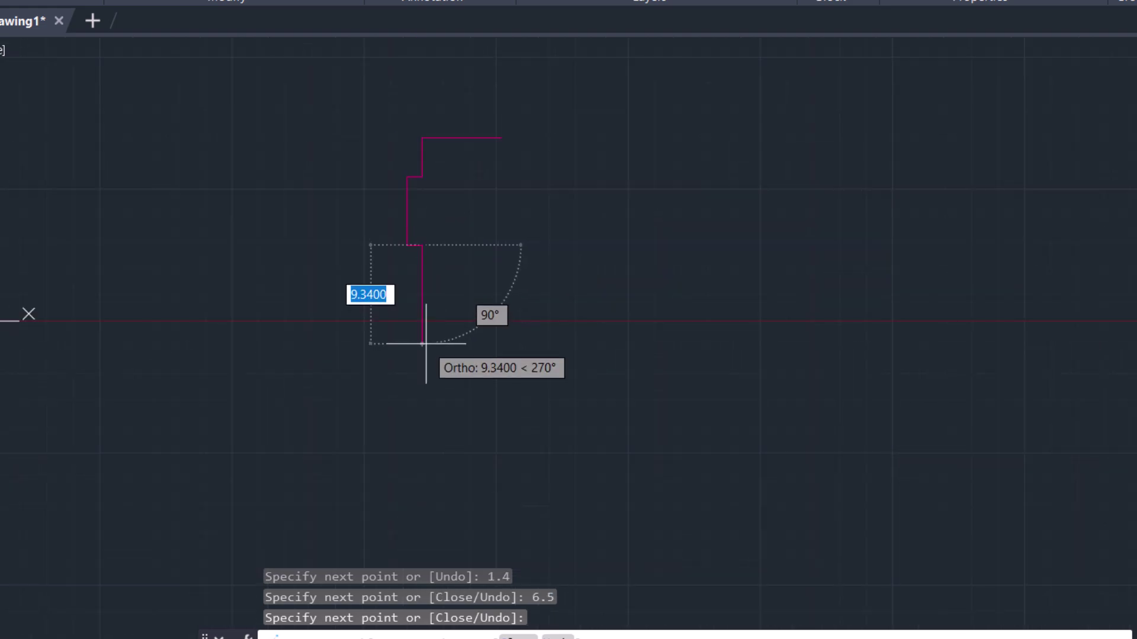
text(4.5)
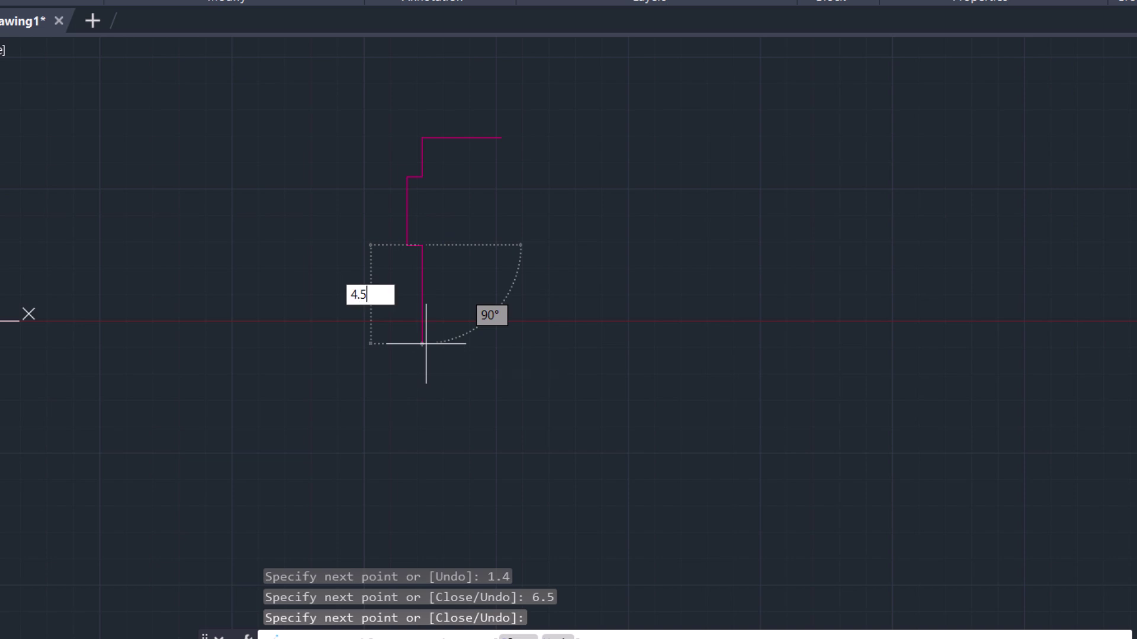
key(Return)
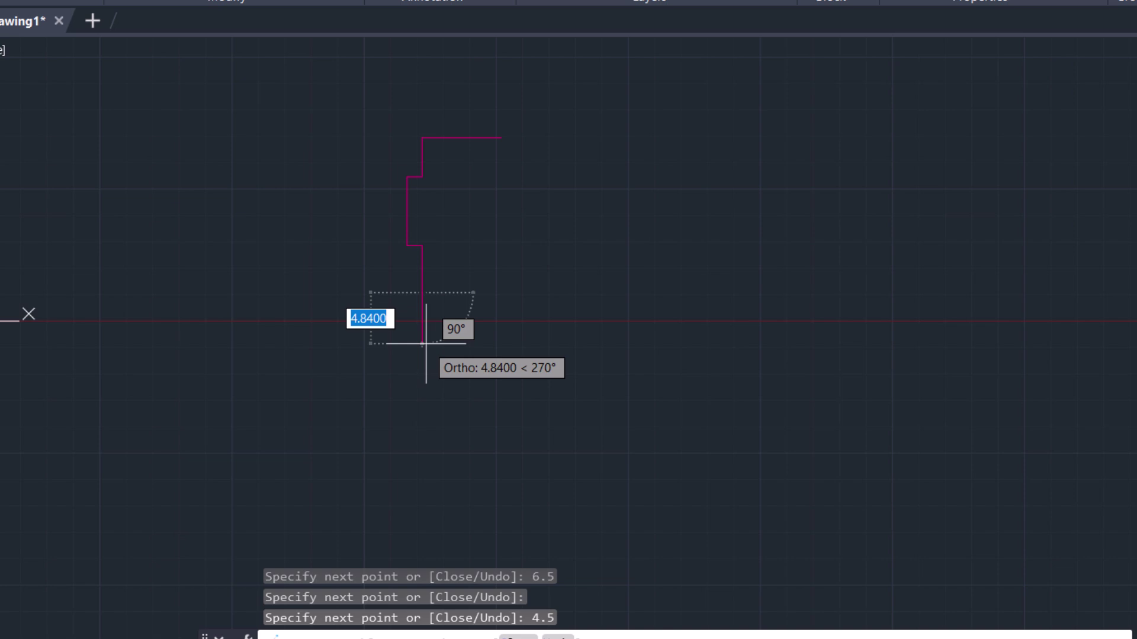
scroll(515, 305, up, 4)
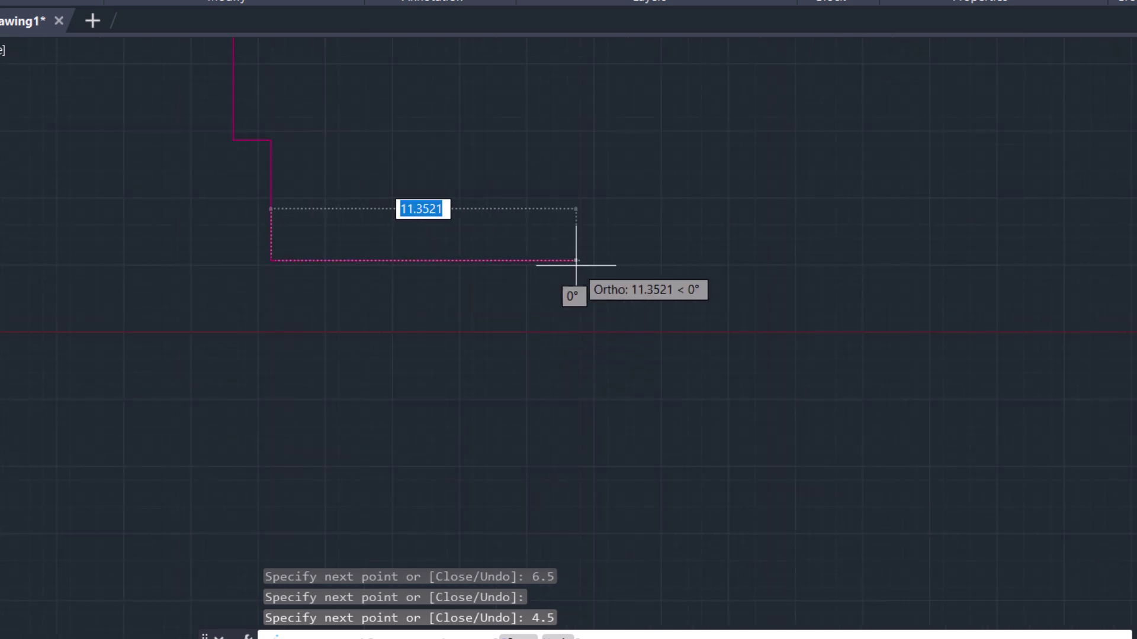
text(3.4)
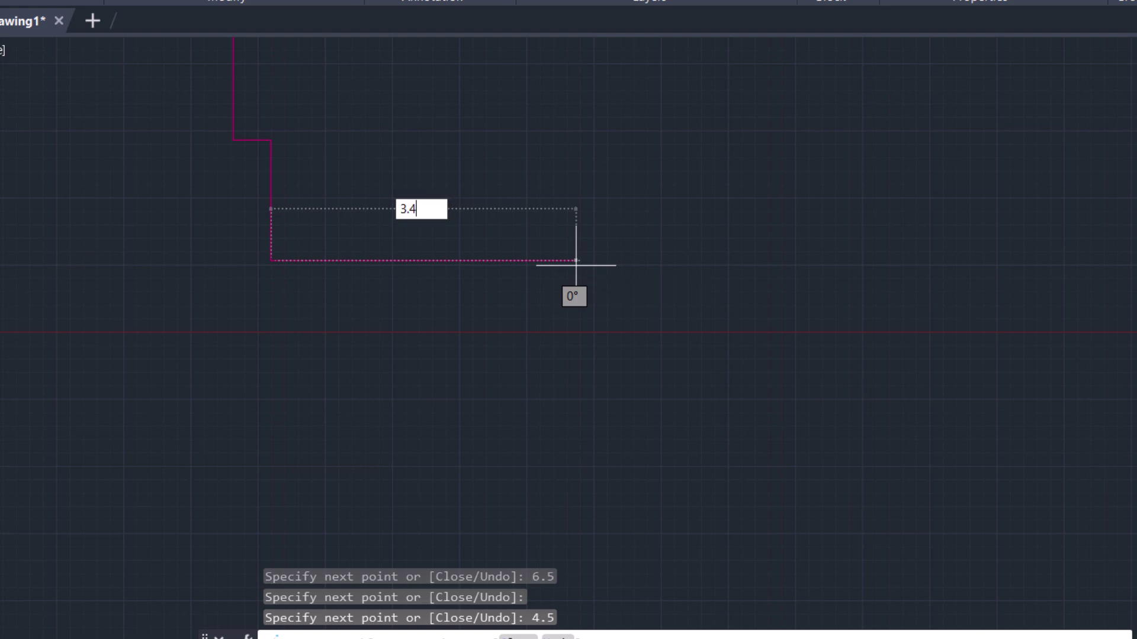
key(Return)
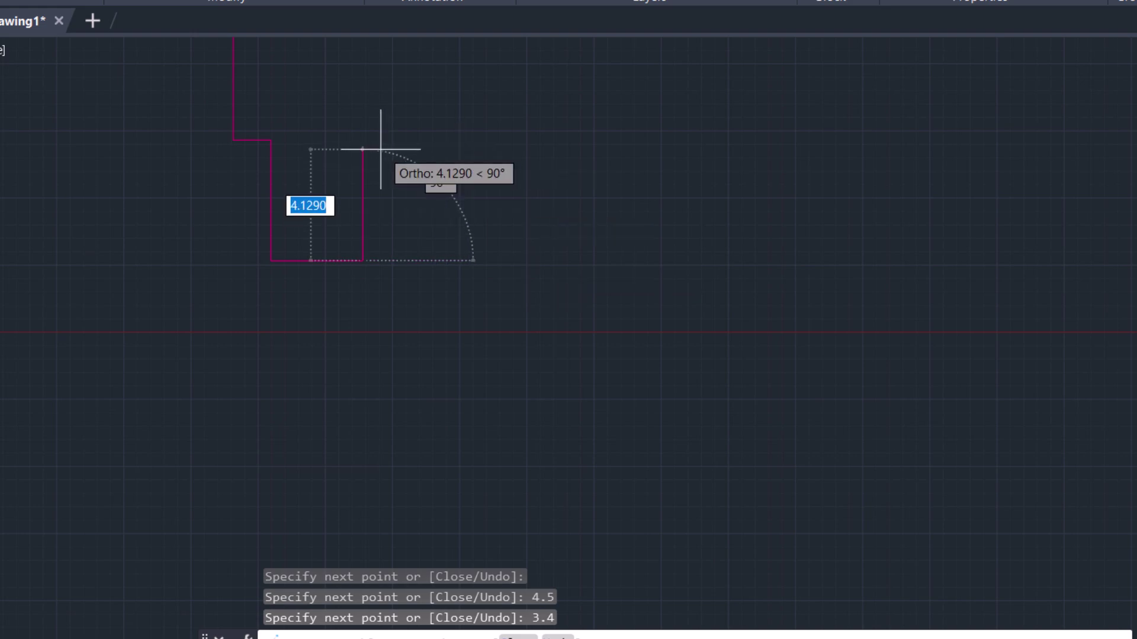
Finish the outline with 1 and 3.4-unit segments and end the command.
scroll(366, 238, up, 5)
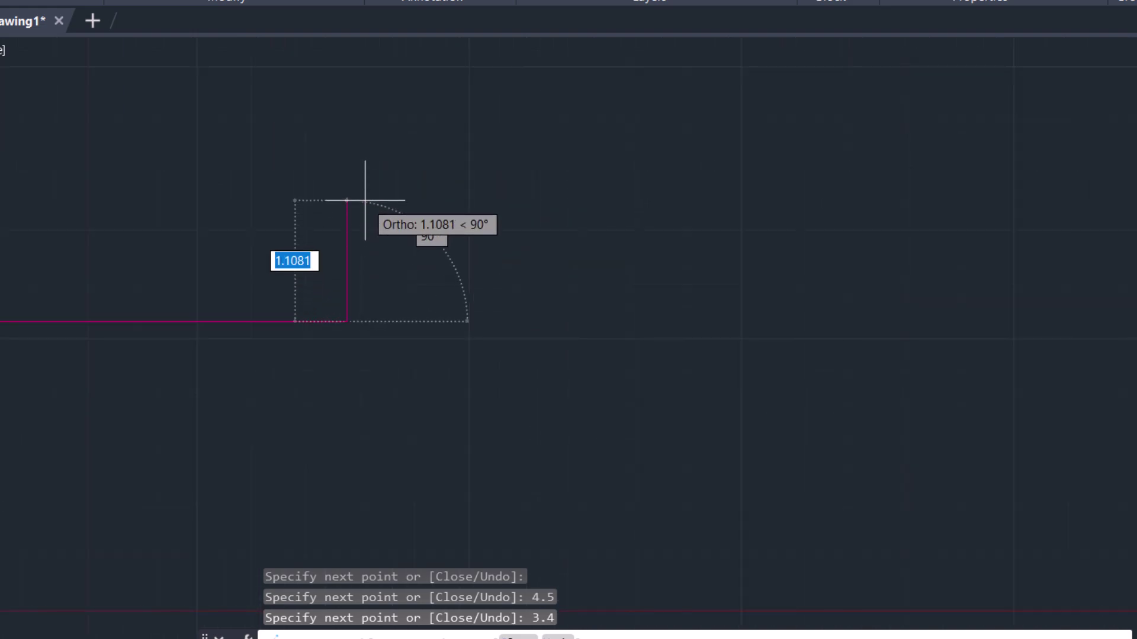
text(1)
key(Return)
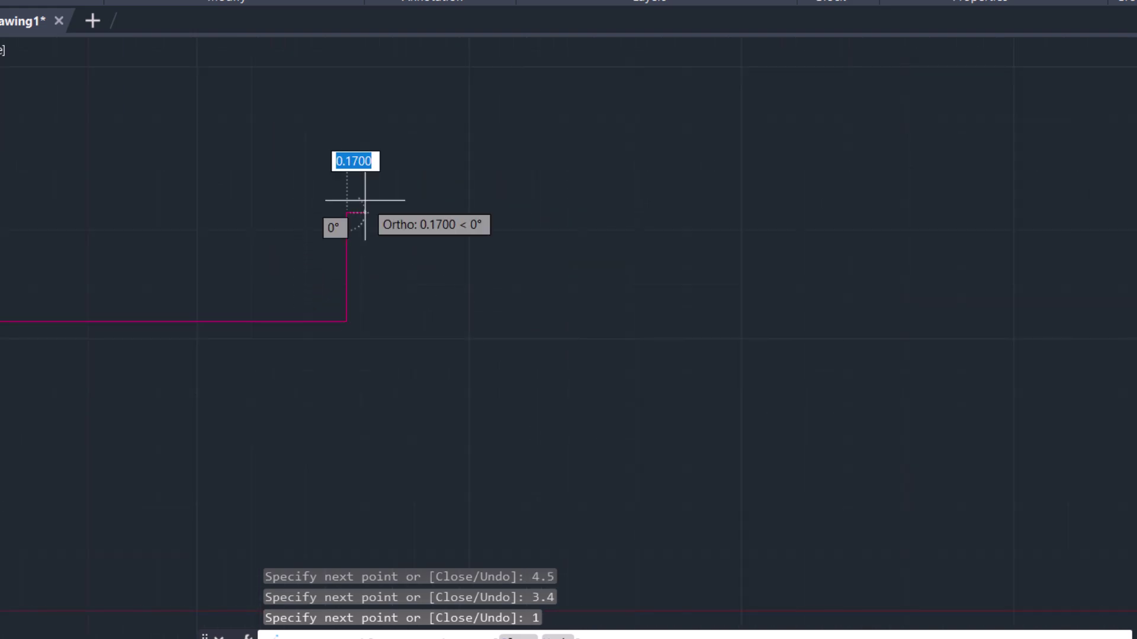
scroll(602, 185, down, 2)
scroll(494, 214, up, 4)
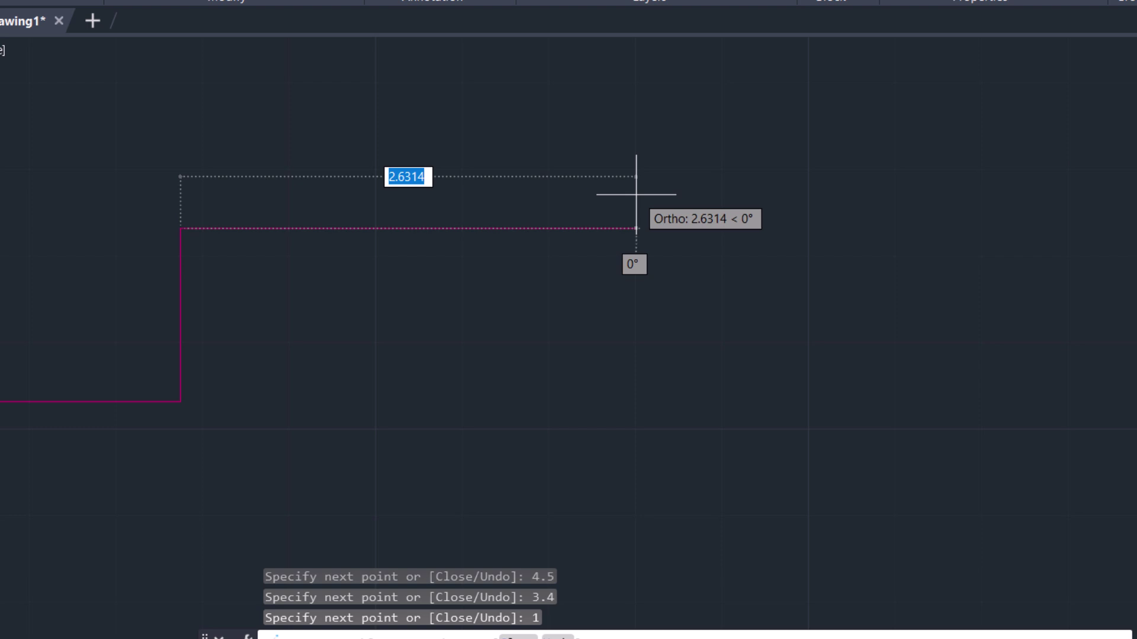
text(3.)
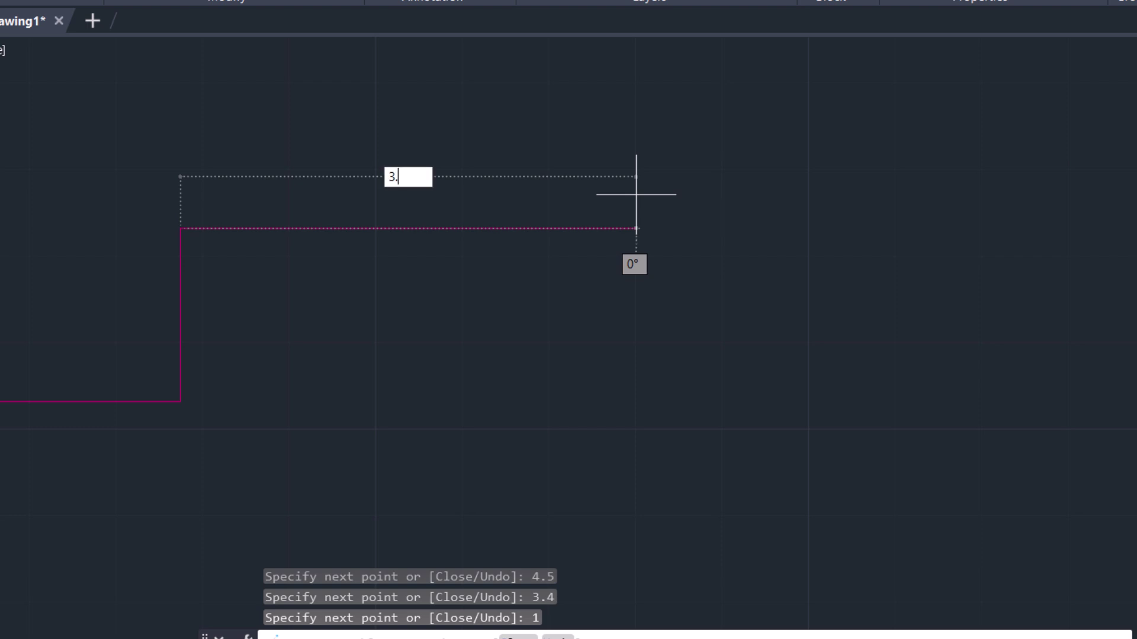
text(4)
key(Return)
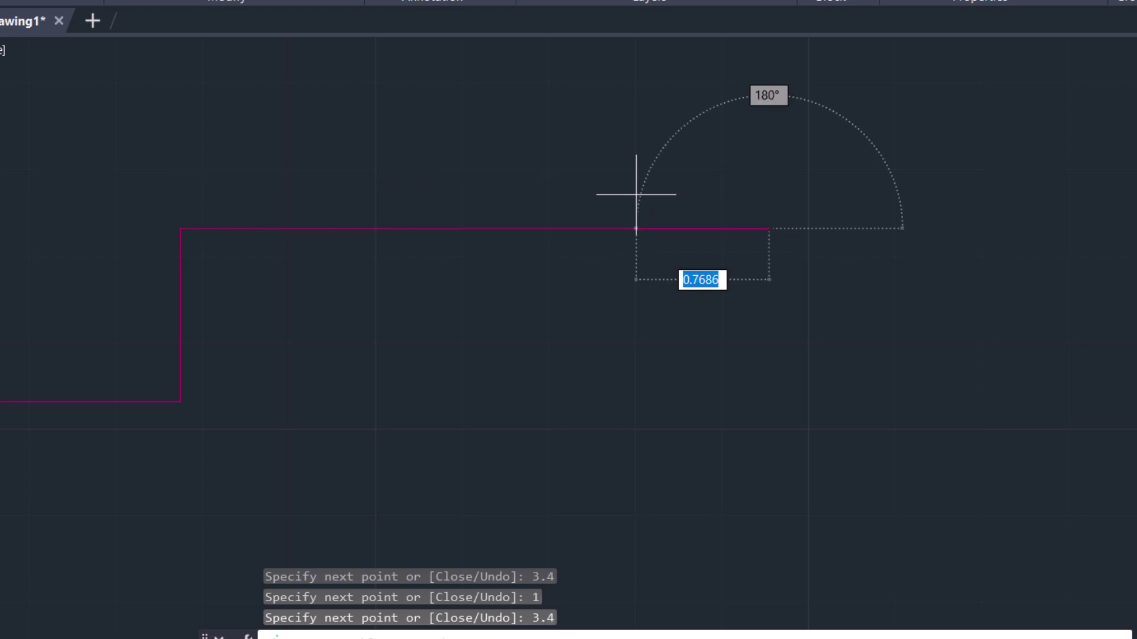
key(Escape)
scroll(647, 297, down, 5)
scroll(639, 297, down, 2)
scroll(640, 252, up, 5)
scroll(633, 266, down, 5)
scroll(628, 275, down, 4)
scroll(666, 141, up, 4)
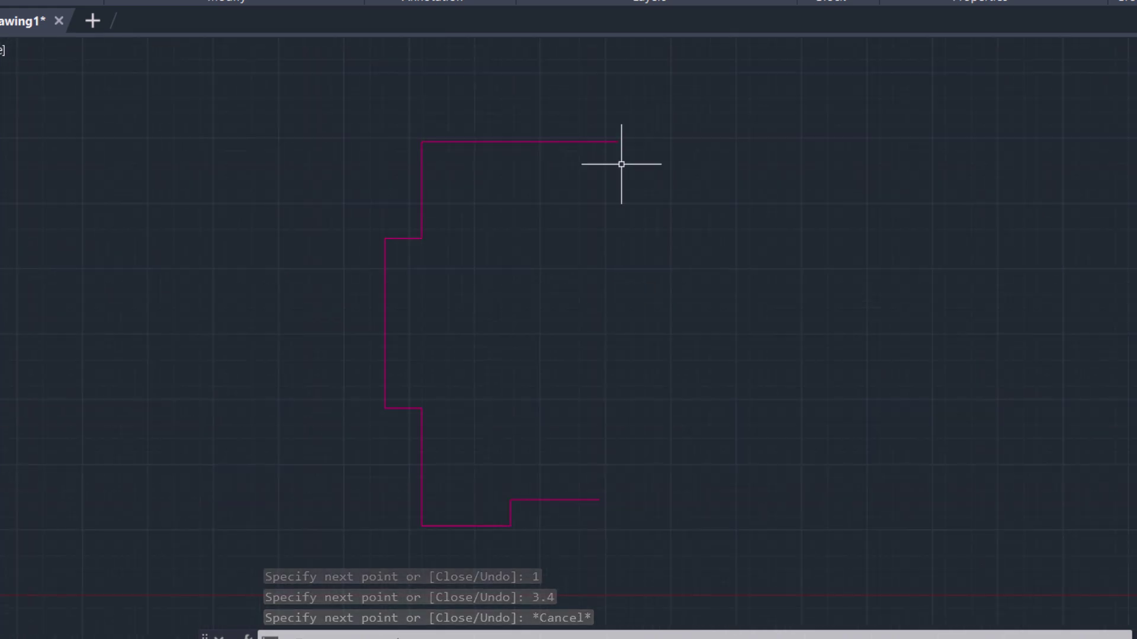
Draw a 1-unit line straight down from the outline's top-right endpoint.
text(l)
key(Return)
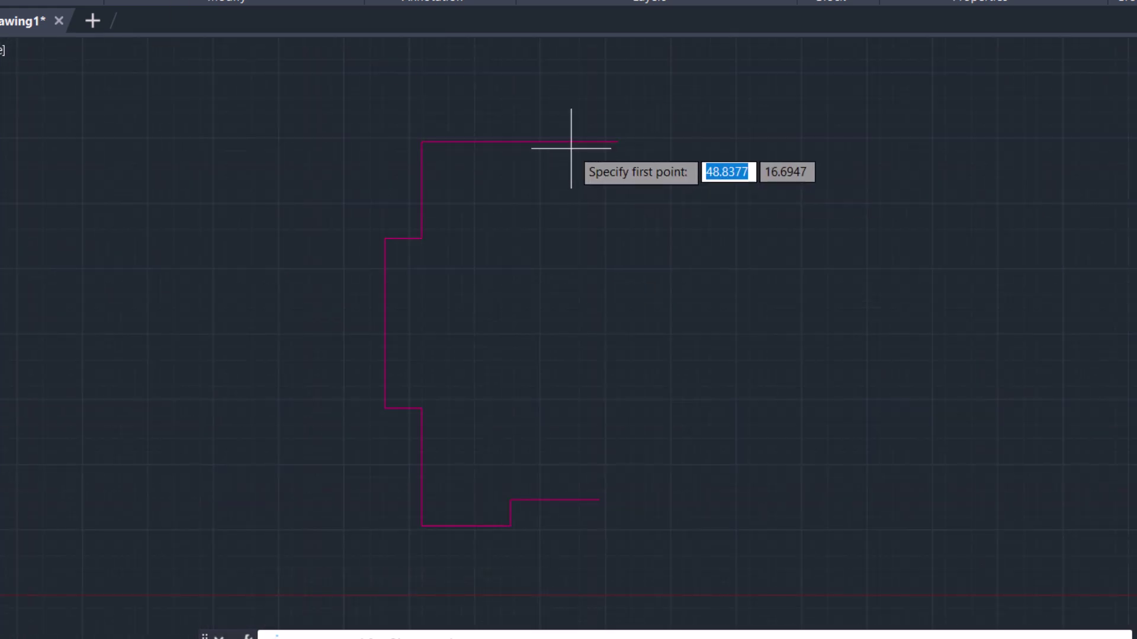
click(618, 141)
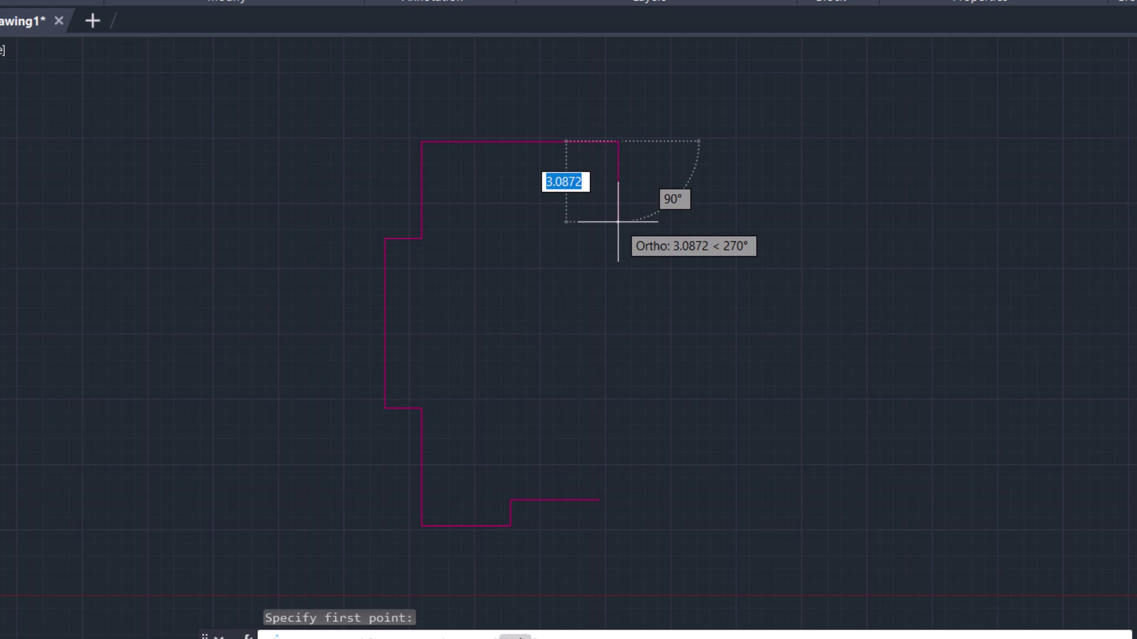
text(1)
key(Return)
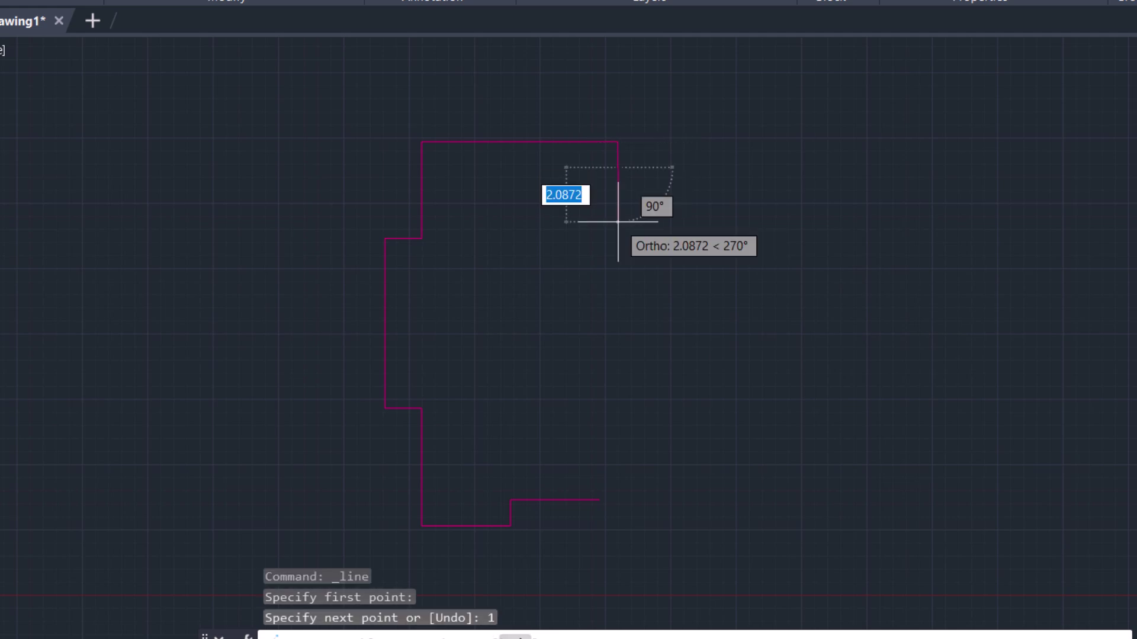
key(Escape)
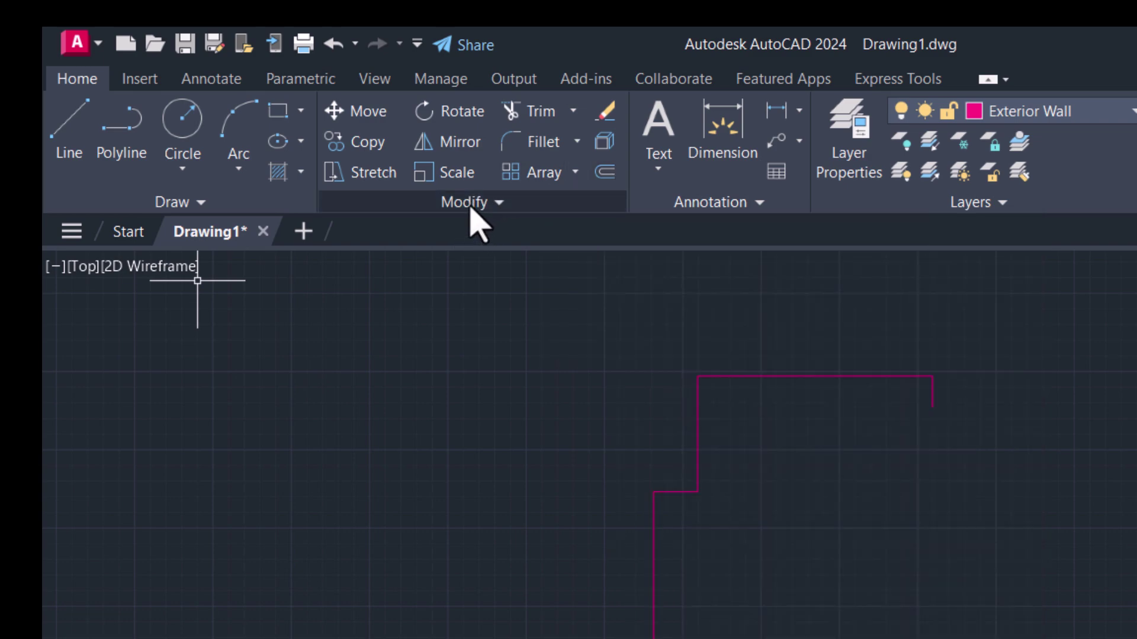
Offset walls by 0.2, copying the top wall upward and a vertical wall rightward.
click(607, 173)
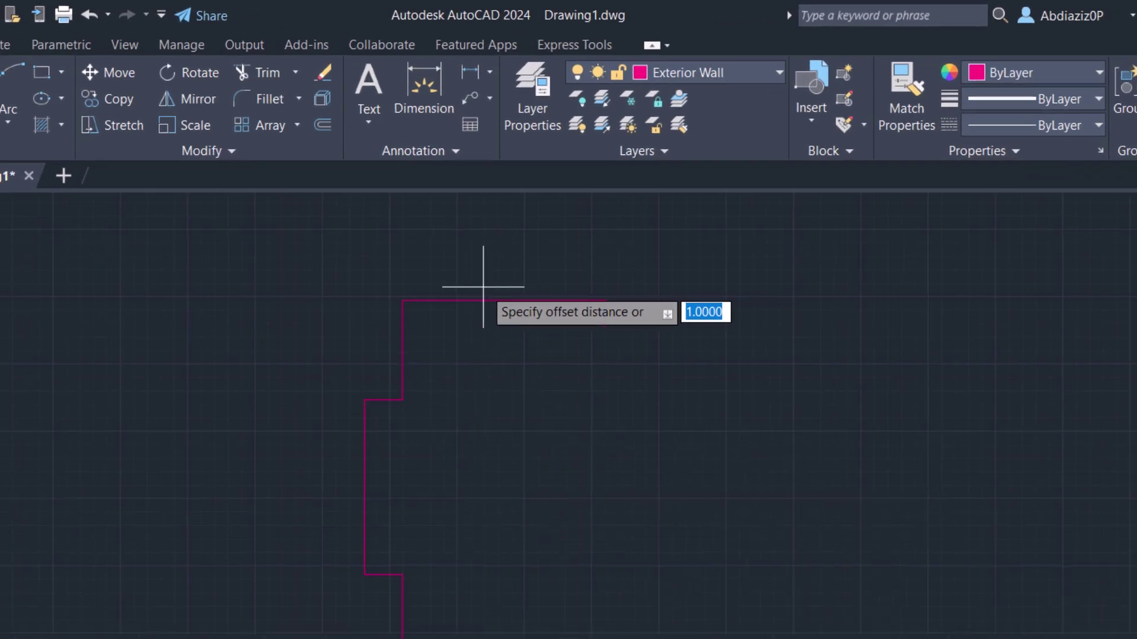
text(0.2)
key(Return)
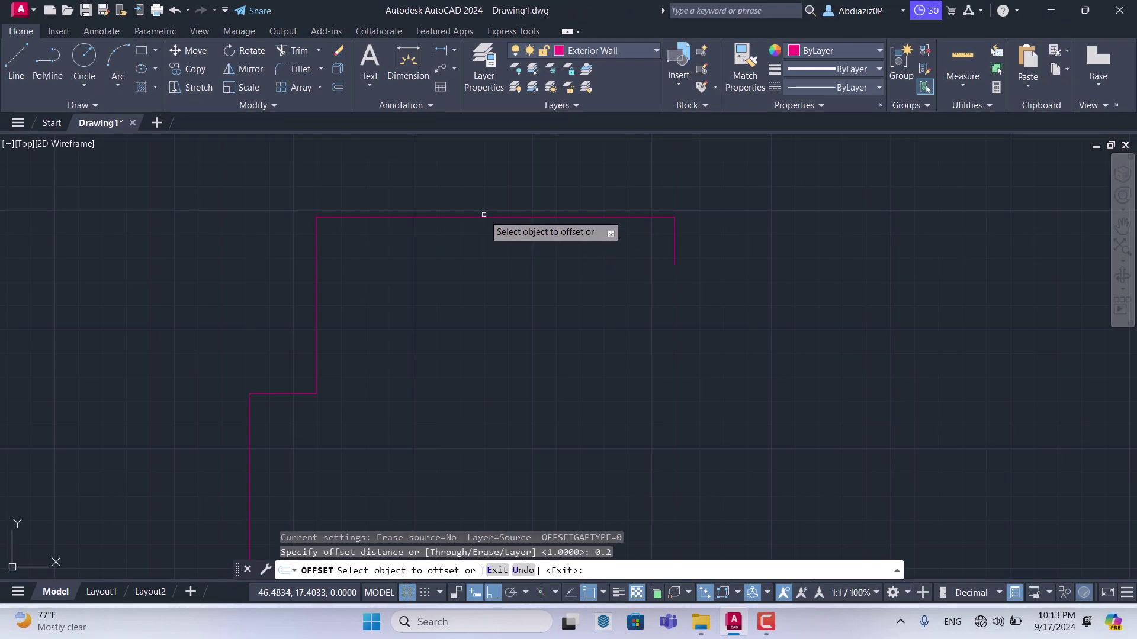
click(483, 217)
click(465, 181)
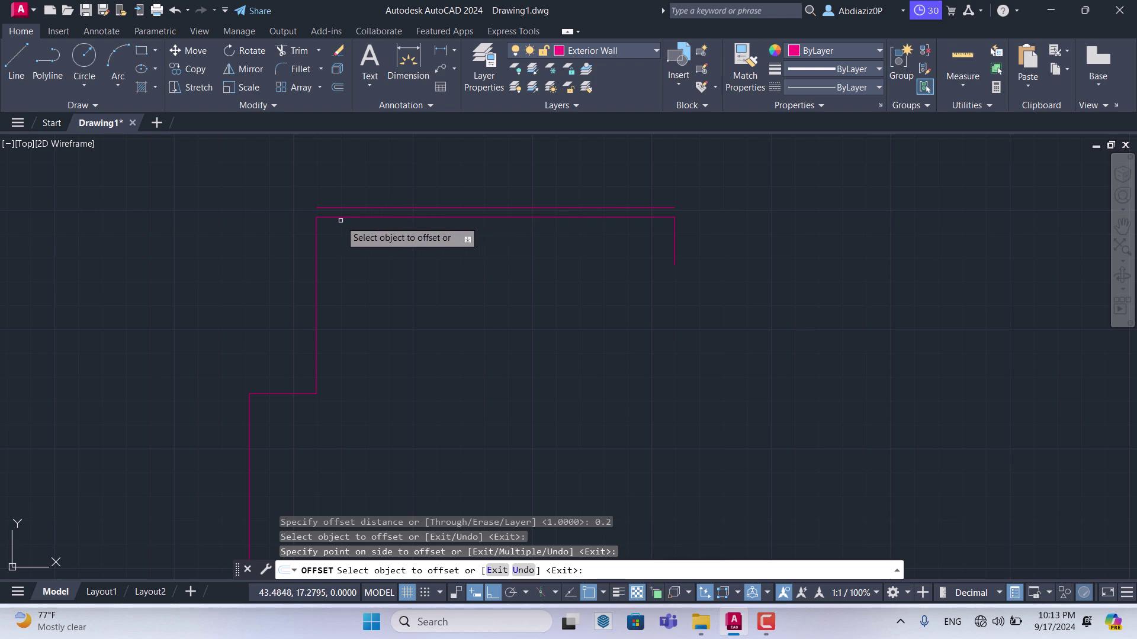
click(316, 235)
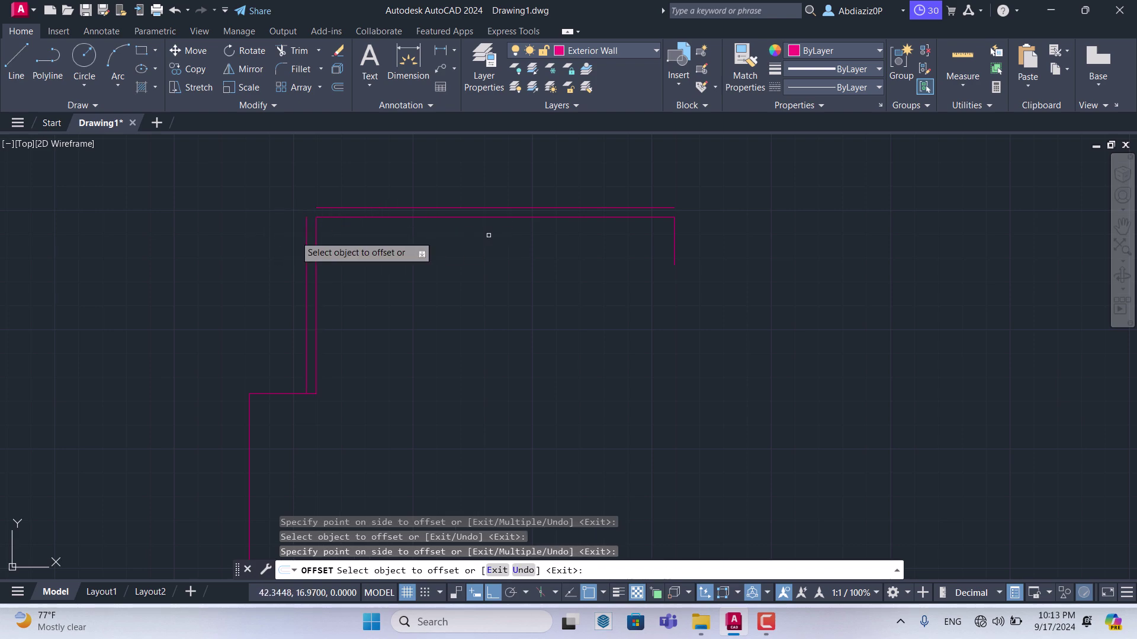
scroll(675, 227, up, 5)
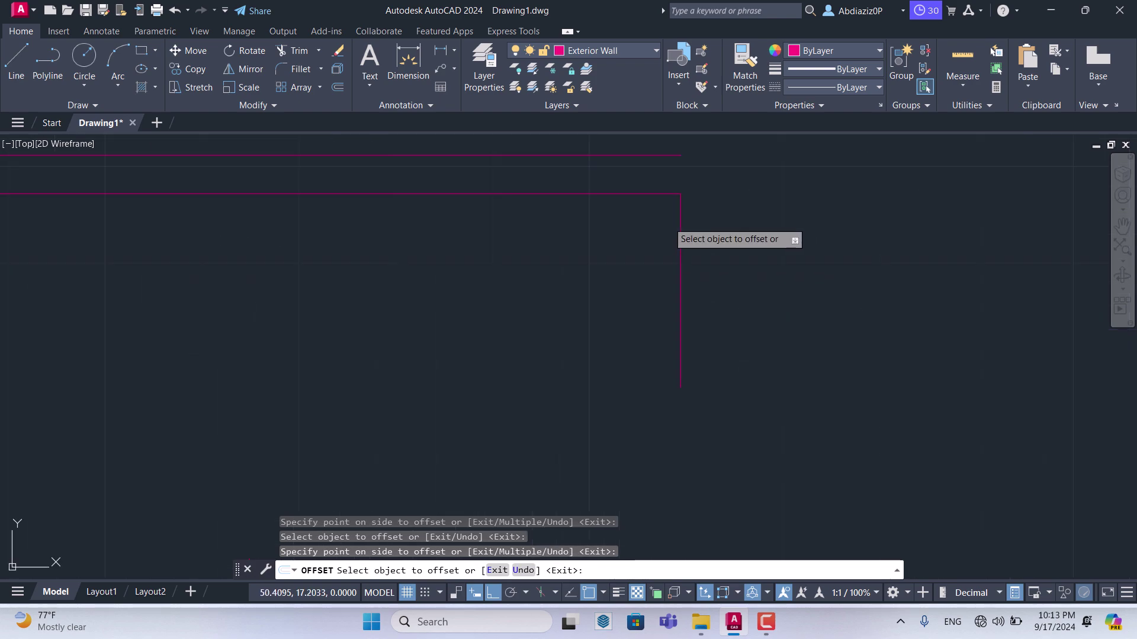
click(681, 222)
click(728, 225)
Offset the step line, another vertical wall and a horizontal wall by 0.2.
scroll(770, 201, down, 8)
scroll(521, 296, up, 4)
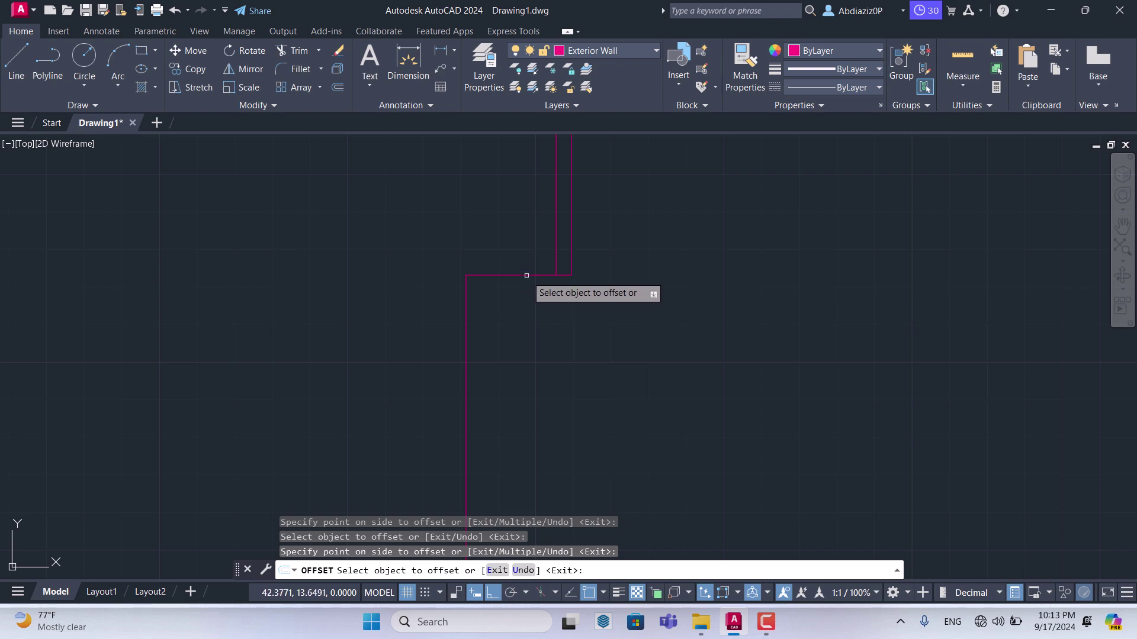
click(526, 276)
click(515, 229)
scroll(557, 189, up, 2)
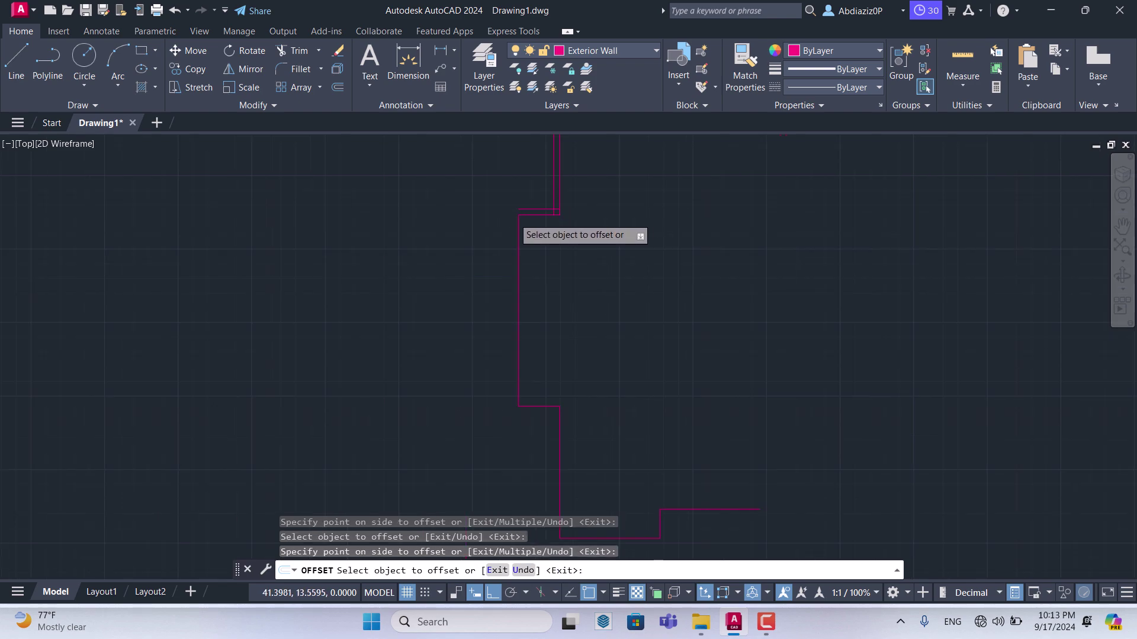
click(525, 240)
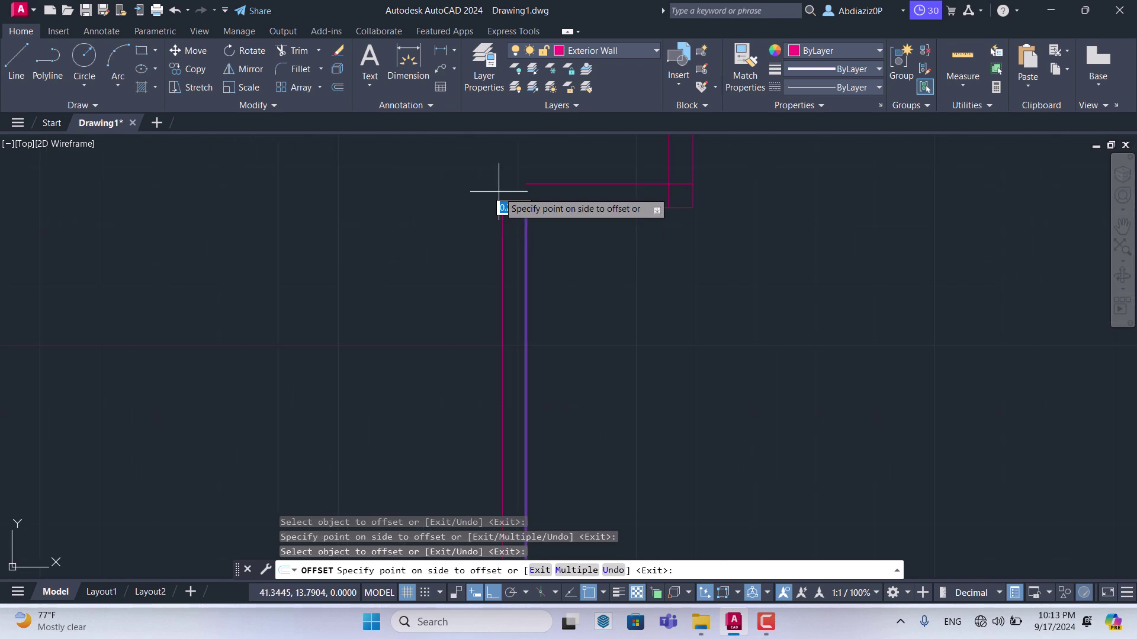
click(499, 190)
scroll(499, 191, down, 5)
scroll(528, 325, up, 2)
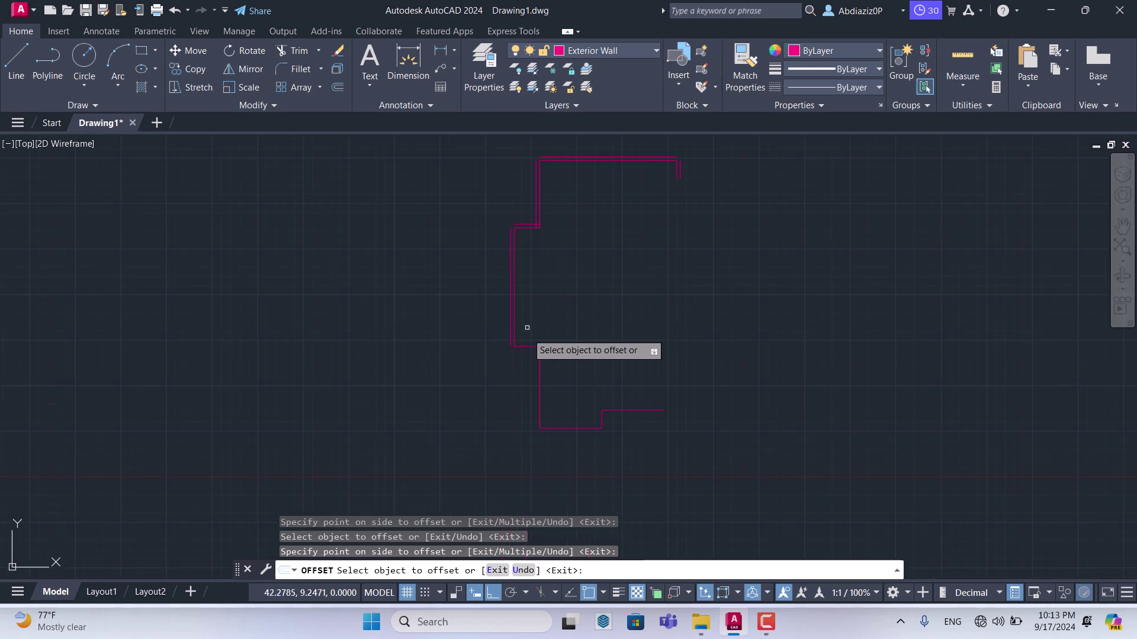
click(512, 332)
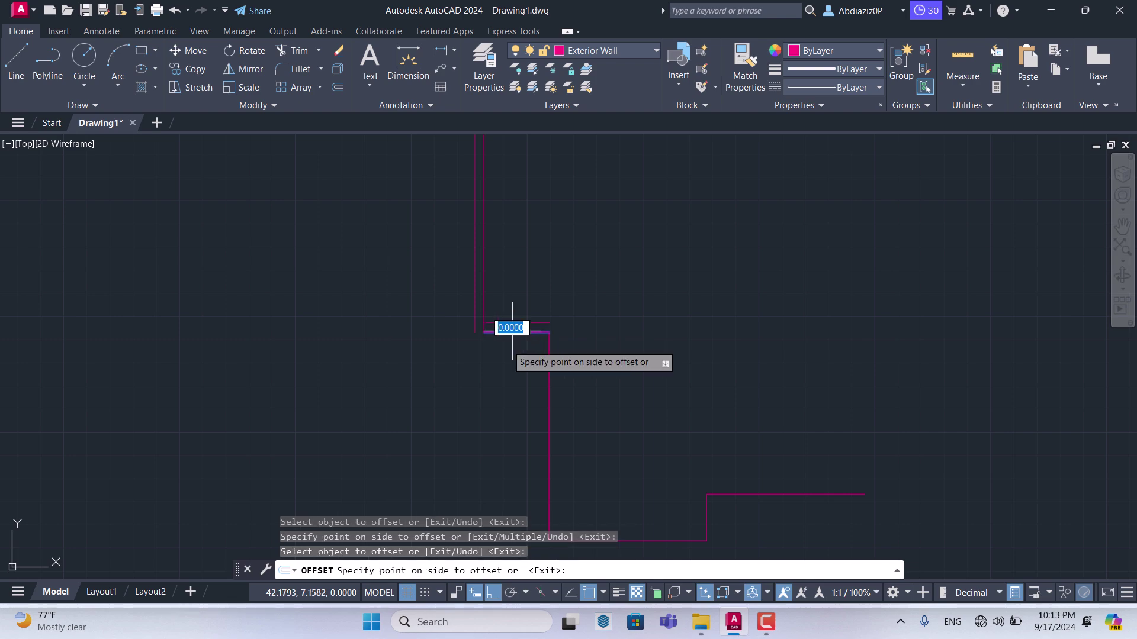
click(500, 385)
Offset further vertical, bottom and top wall segments by 0.2, then review the walls.
scroll(551, 322, up, 3)
click(568, 320)
click(536, 333)
scroll(570, 352, down, 5)
scroll(570, 352, up, 5)
click(565, 360)
scroll(654, 329, down, 5)
scroll(621, 296, up, 3)
click(526, 325)
click(580, 325)
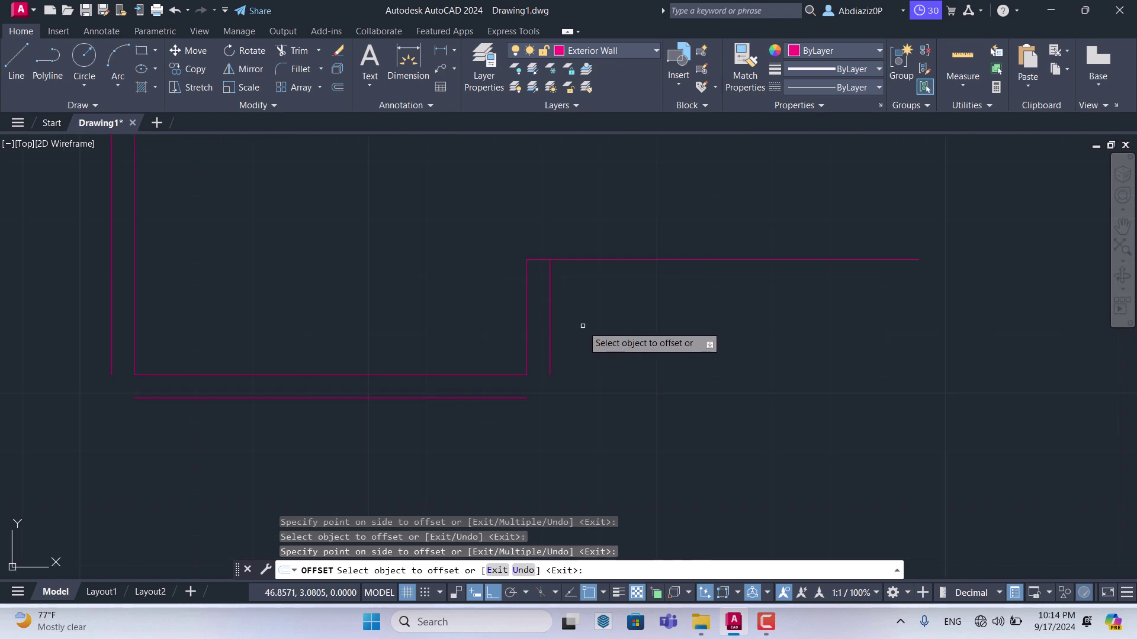
click(605, 259)
click(604, 310)
scroll(628, 305, down, 2)
scroll(632, 308, down, 2)
scroll(633, 249, down, 1)
scroll(681, 195, up, 4)
scroll(414, 240, up, 2)
scroll(465, 234, down, 2)
scroll(542, 249, down, 2)
scroll(507, 325, up, 3)
scroll(503, 222, up, 3)
scroll(488, 220, down, 3)
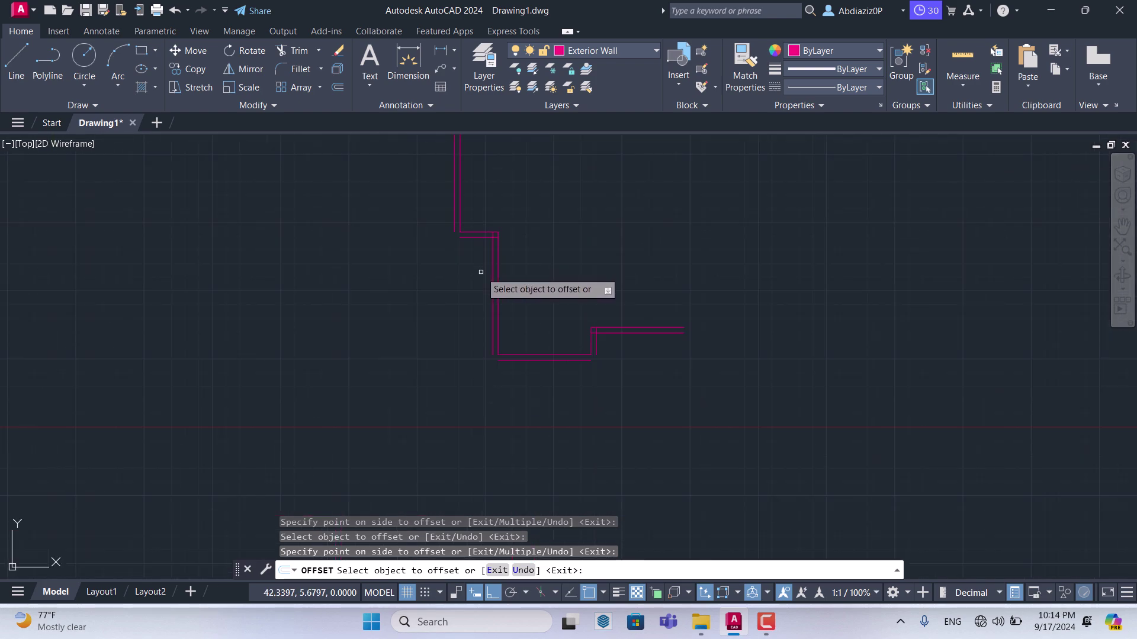
scroll(597, 333, up, 3)
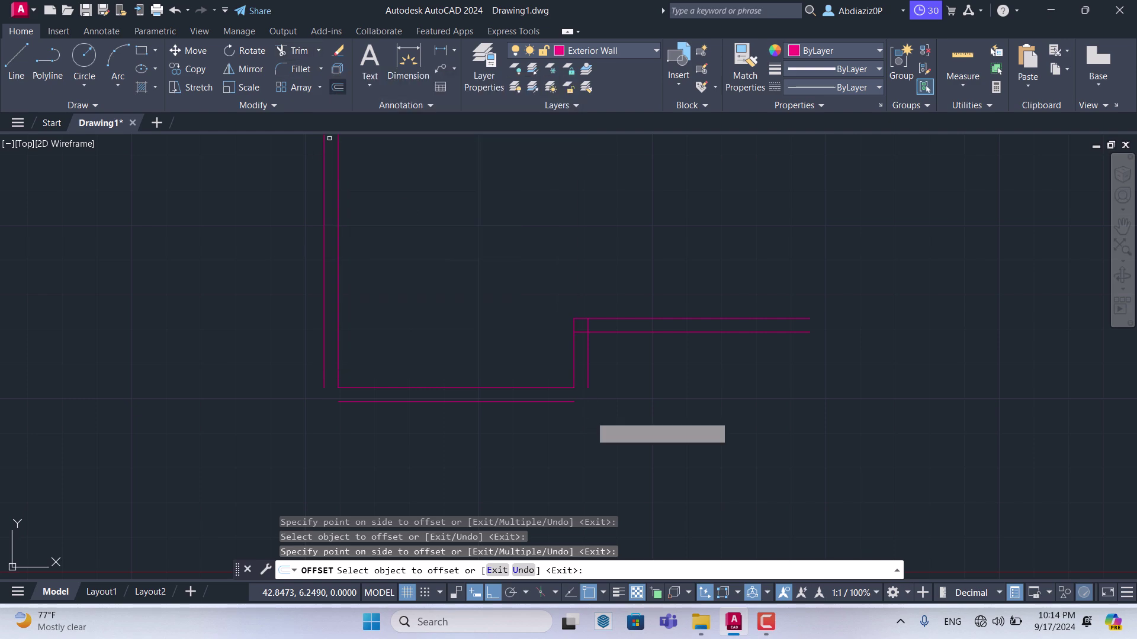
scroll(574, 359, up, 4)
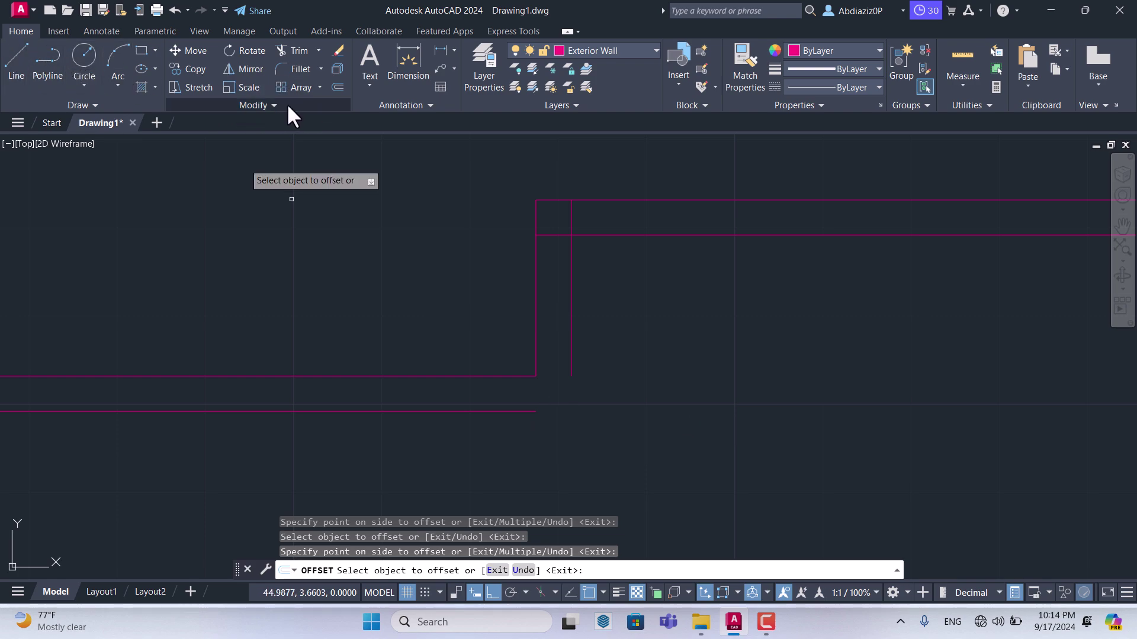
Fillet two offset wall corners into sharp joints.
click(304, 68)
scroll(511, 347, down, 2)
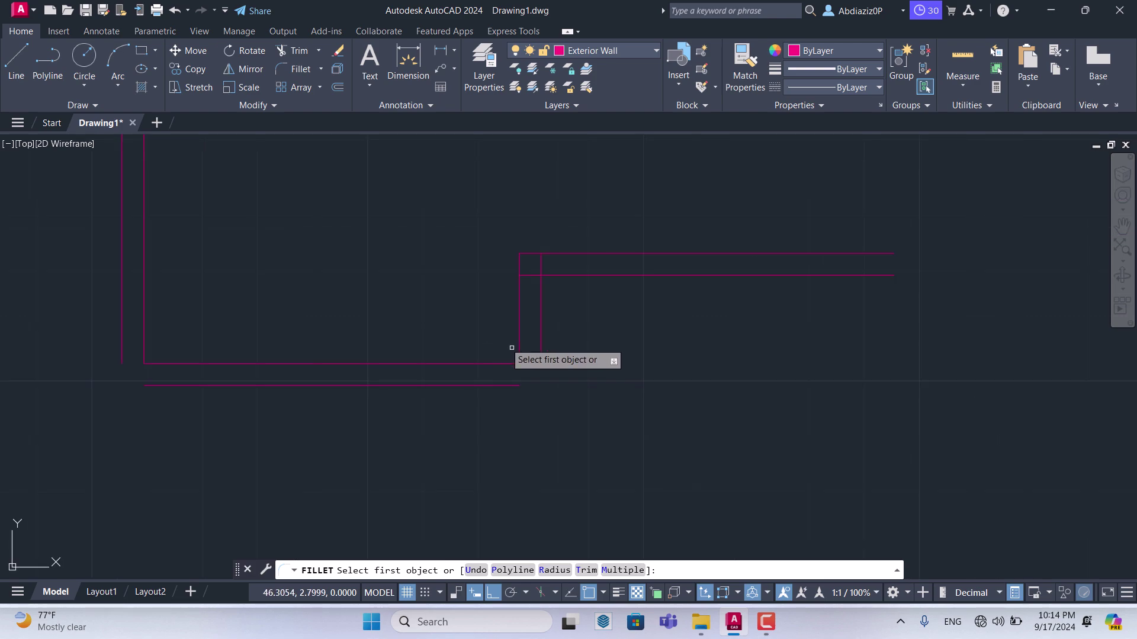
click(540, 355)
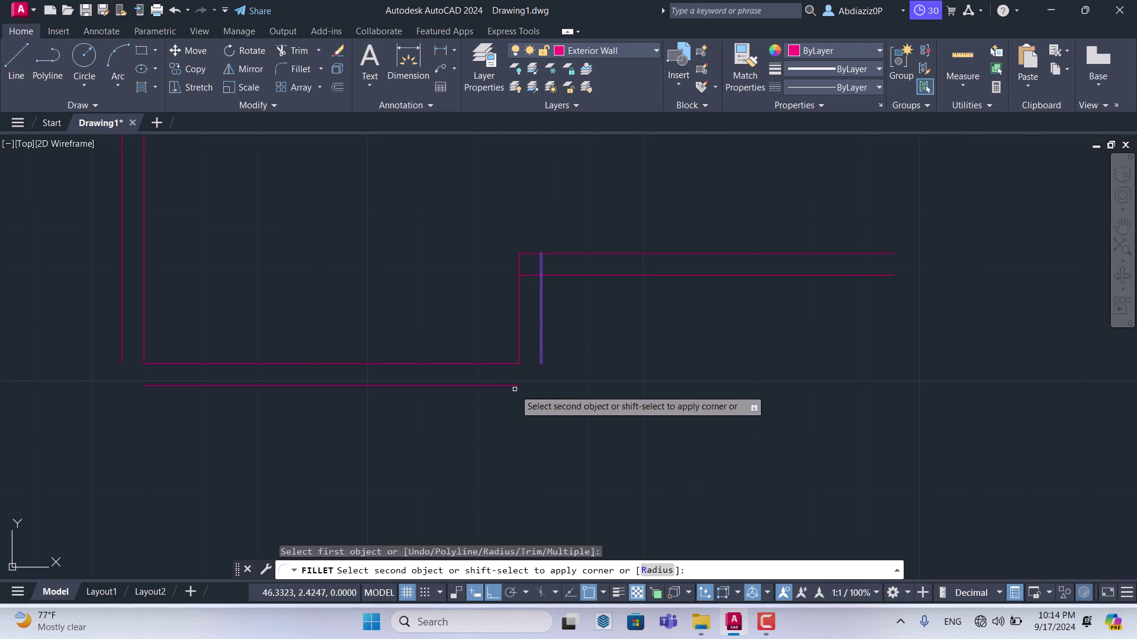
click(514, 386)
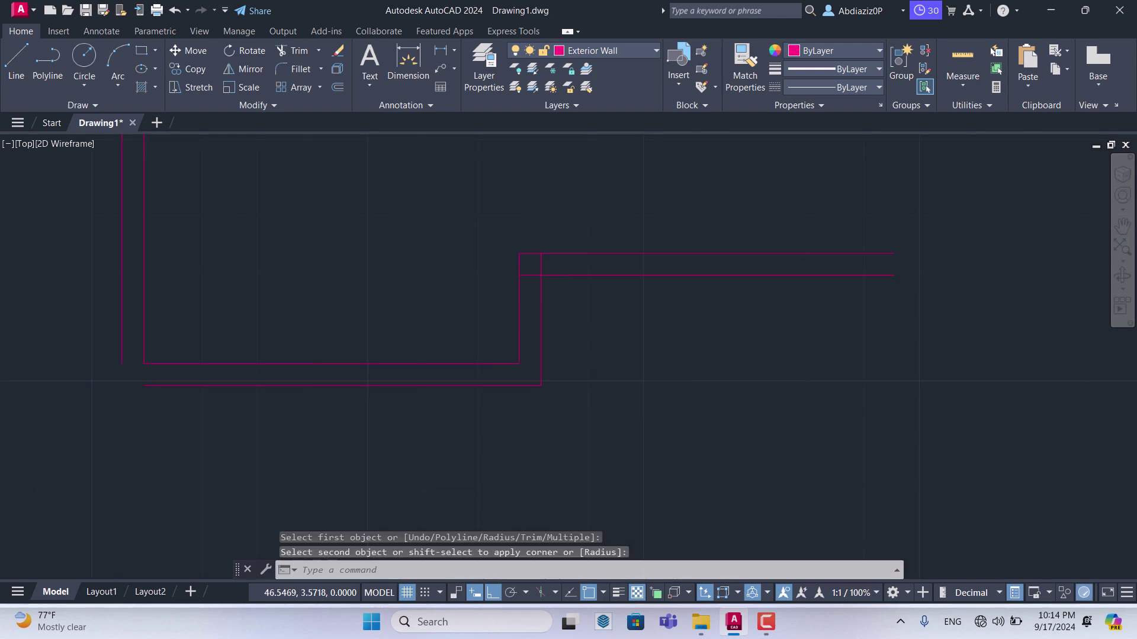
scroll(542, 263, up, 4)
text(f)
key(Return)
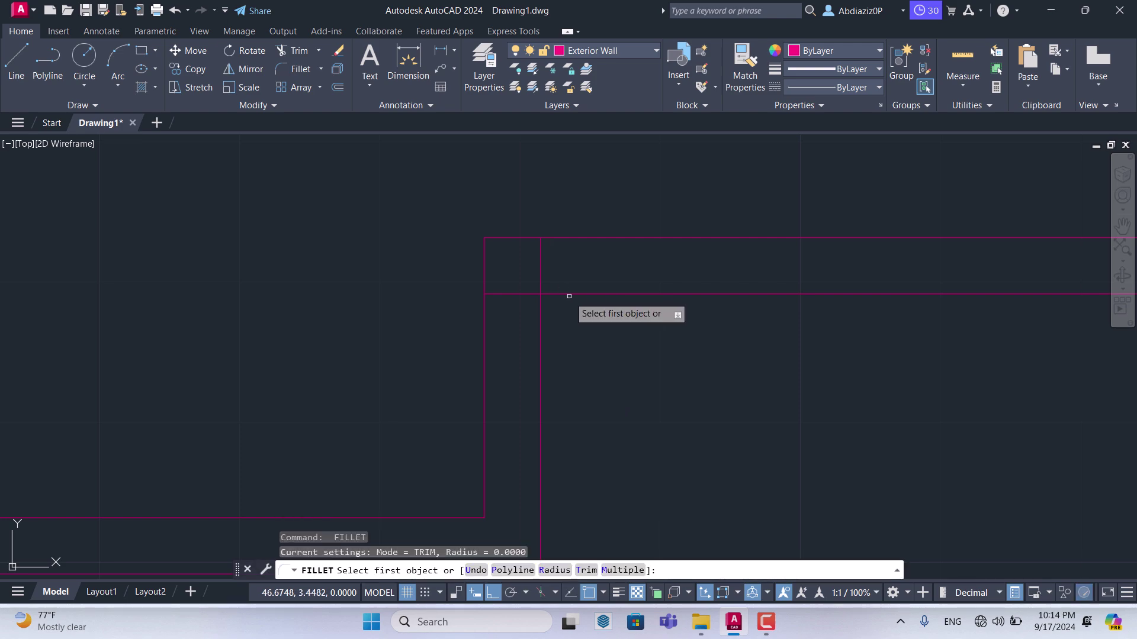
click(564, 294)
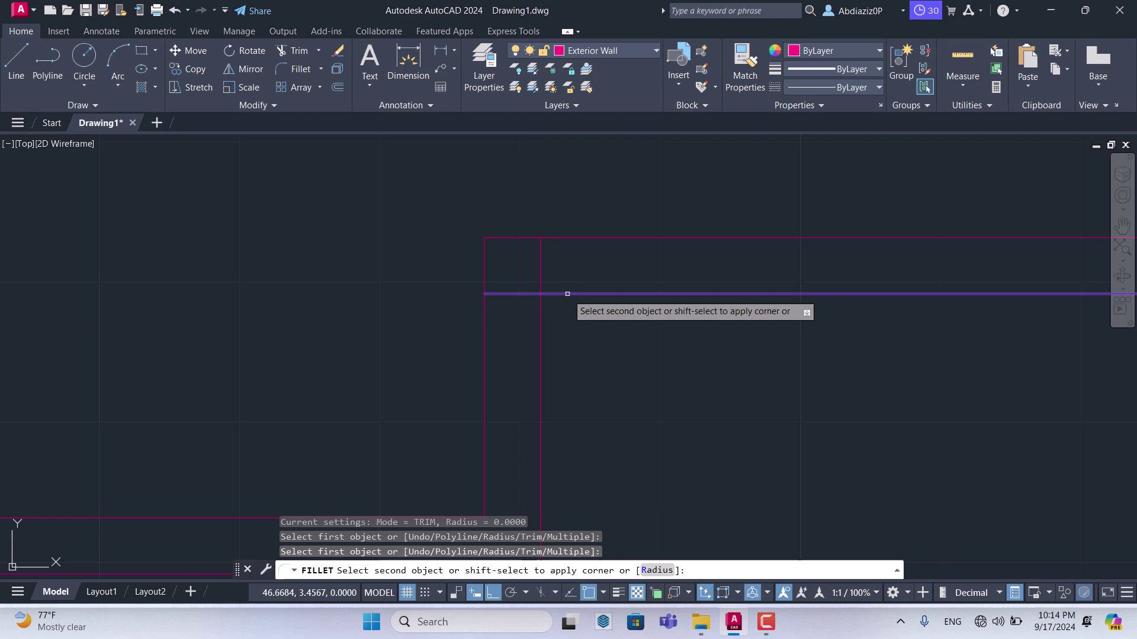
click(545, 319)
scroll(663, 263, down, 3)
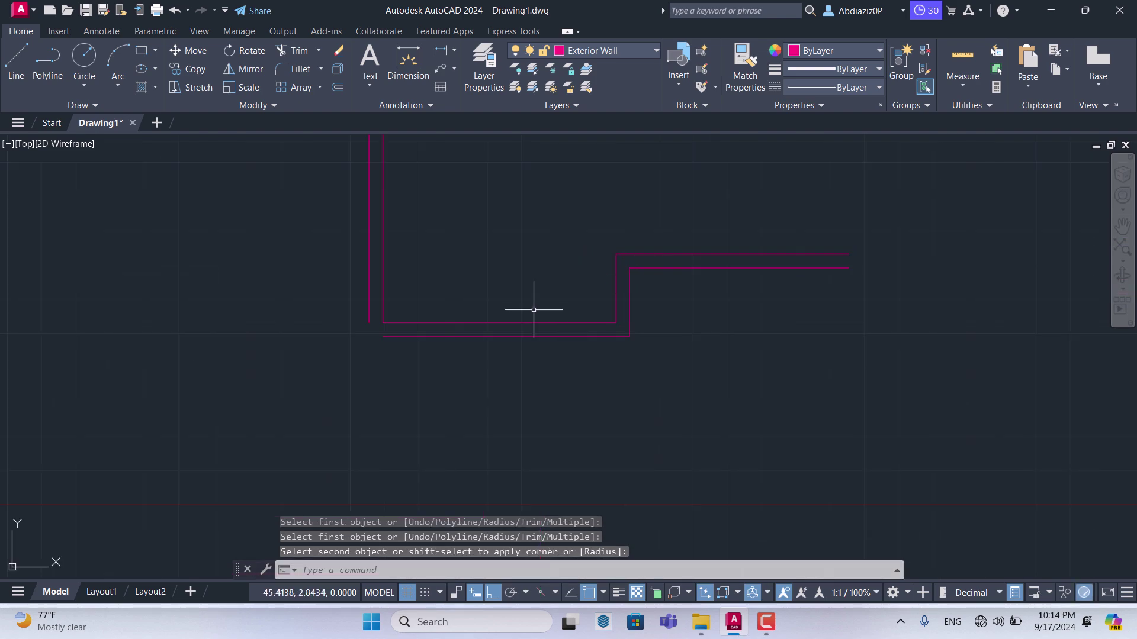
scroll(373, 325, up, 4)
Fillet a third corner joining the bottom horizontal and vertical wall lines.
text(f)
key(Return)
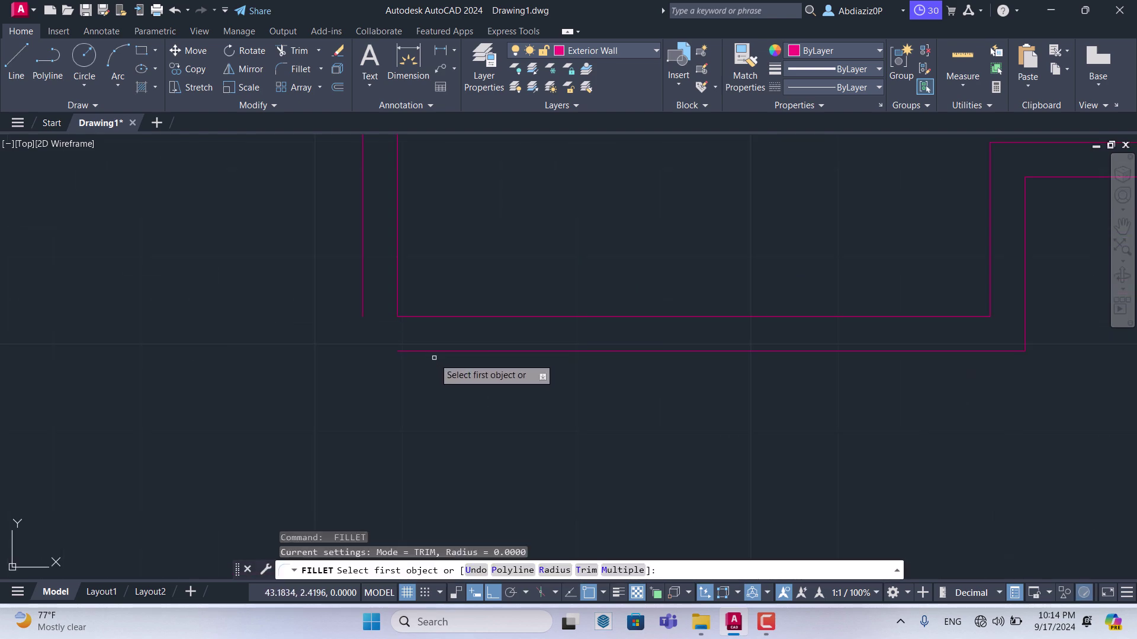
click(438, 353)
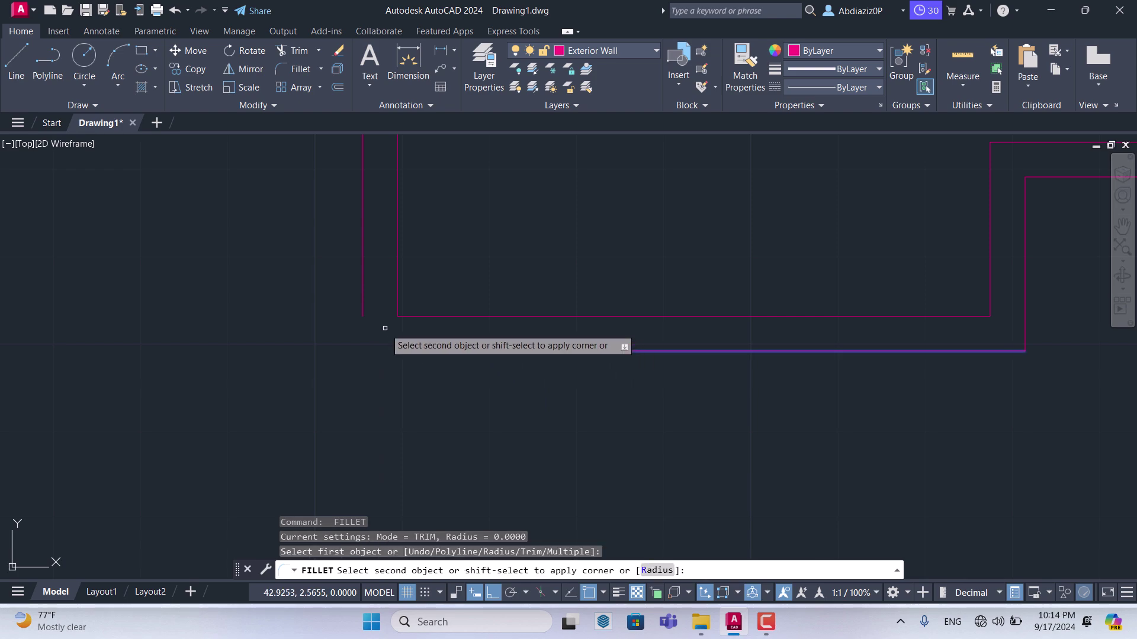
click(363, 291)
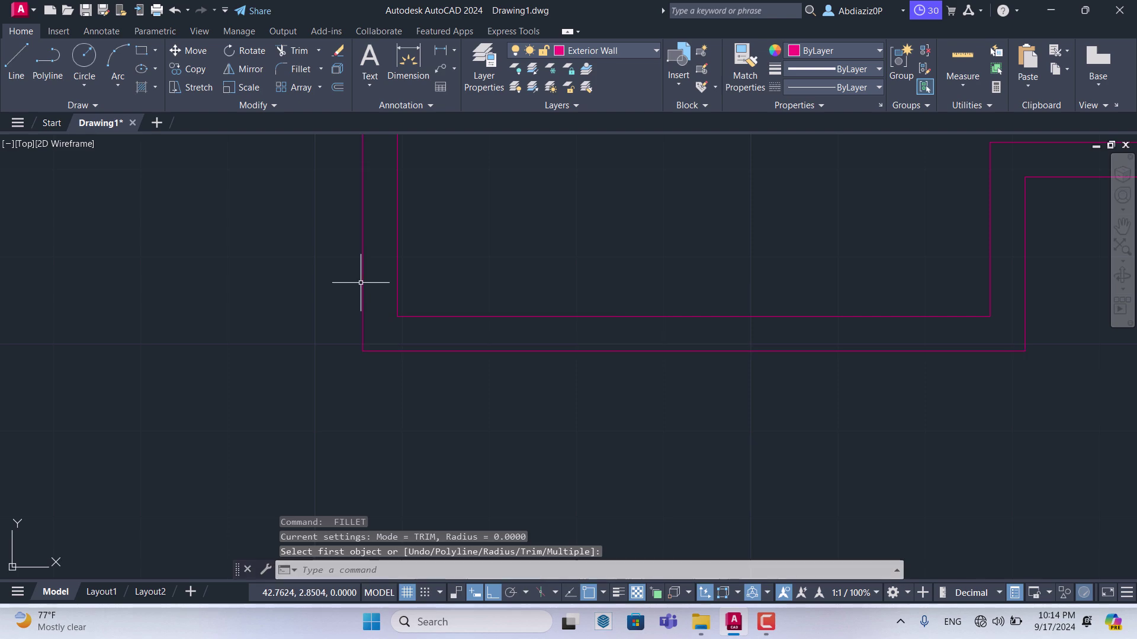
scroll(427, 390, down, 3)
scroll(416, 178, up, 4)
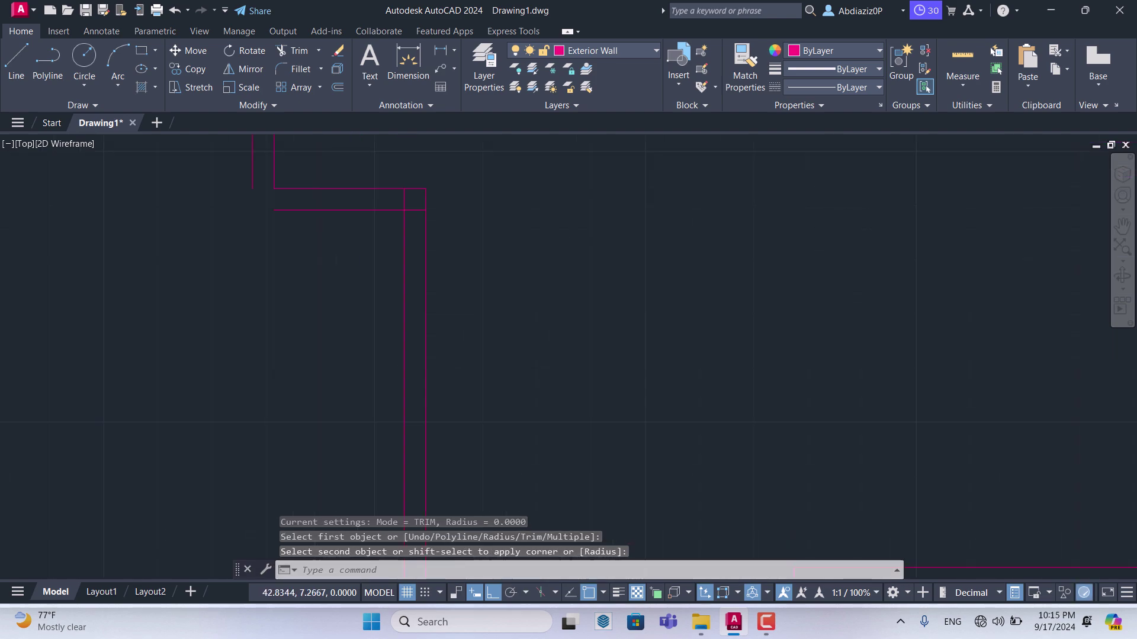
Trim the overhanging wall line ends with a fence.
click(297, 49)
click(416, 293)
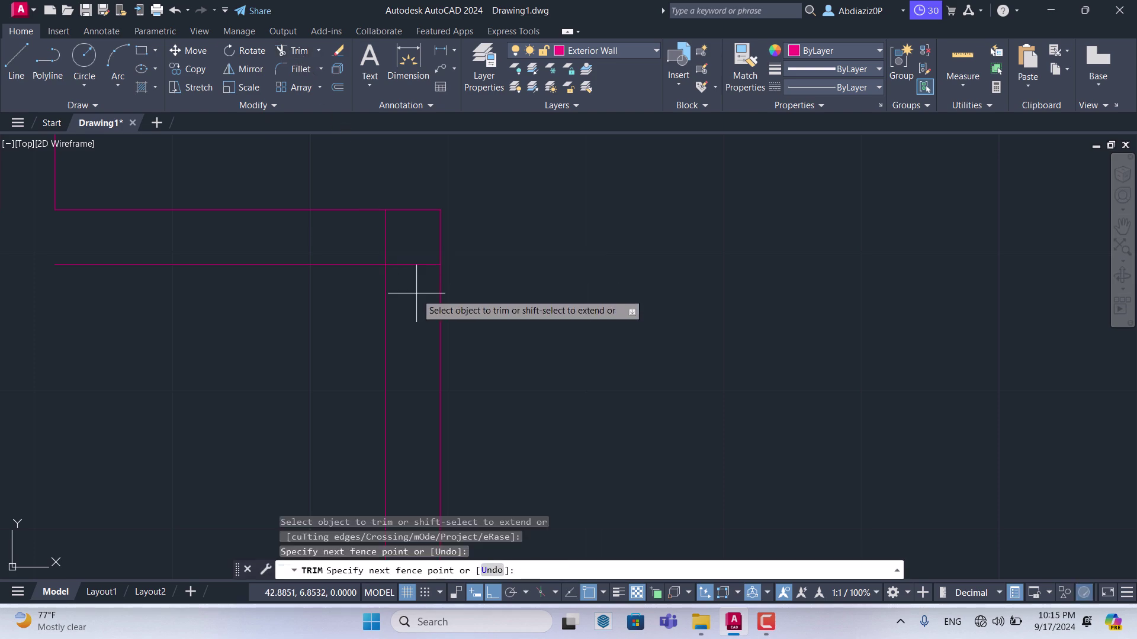
drag(416, 292, 369, 226)
key(Return)
scroll(536, 264, down, 2)
scroll(527, 252, down, 3)
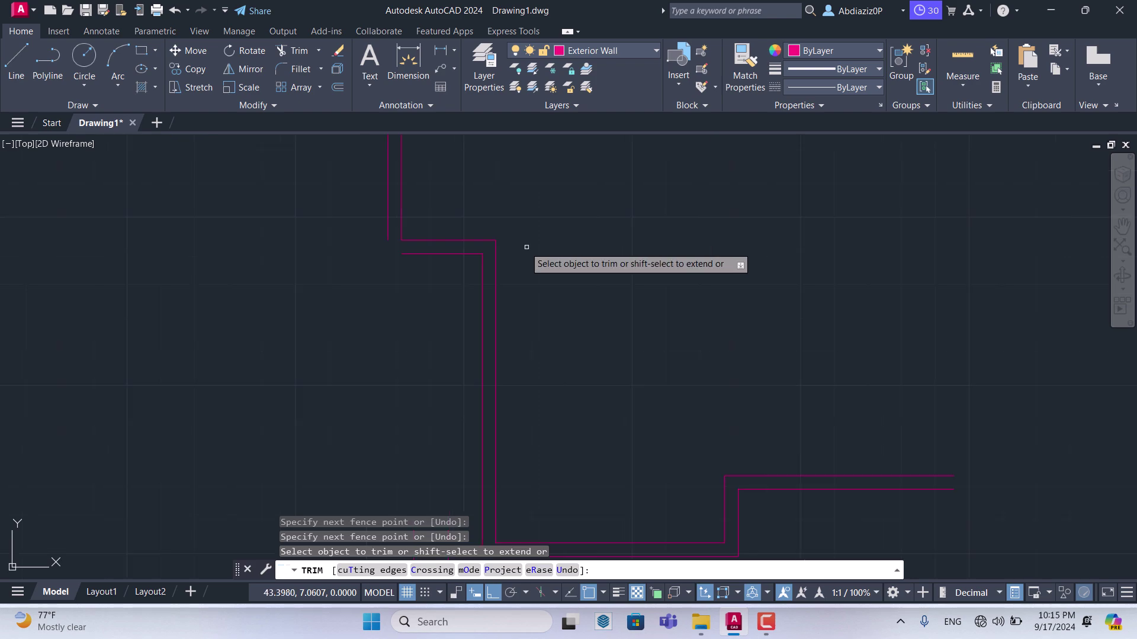
key(Escape)
text(f)
key(Return)
scroll(388, 225, up, 4)
Fillet the first step-corner wall line pairs with radius 0 into square corners.
click(404, 230)
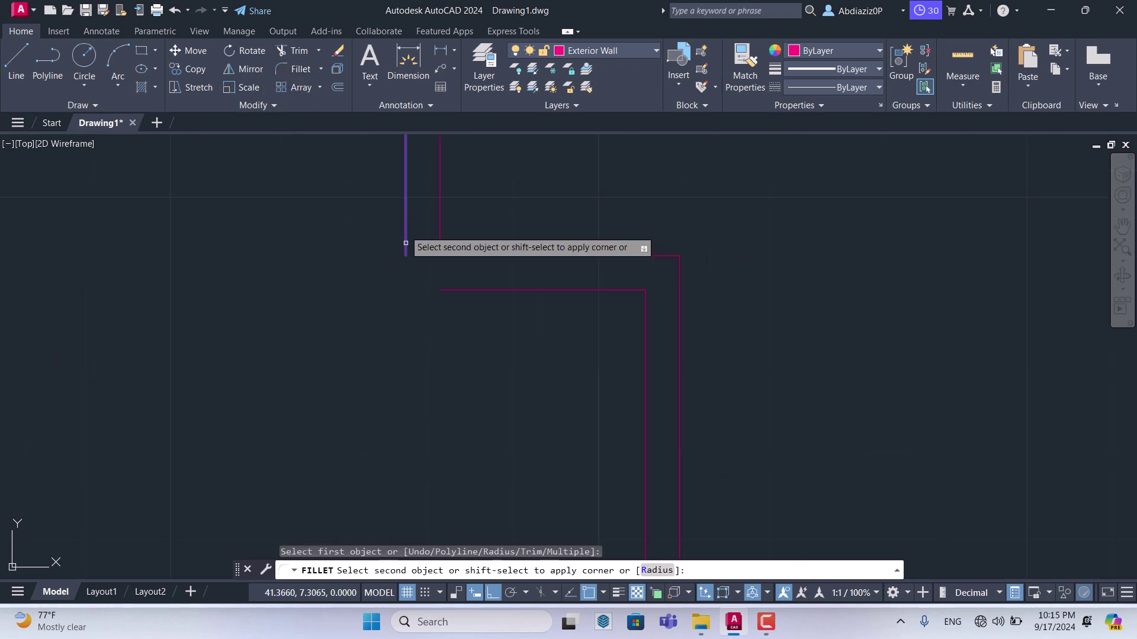
click(450, 292)
scroll(469, 351, down, 4)
scroll(456, 302, down, 4)
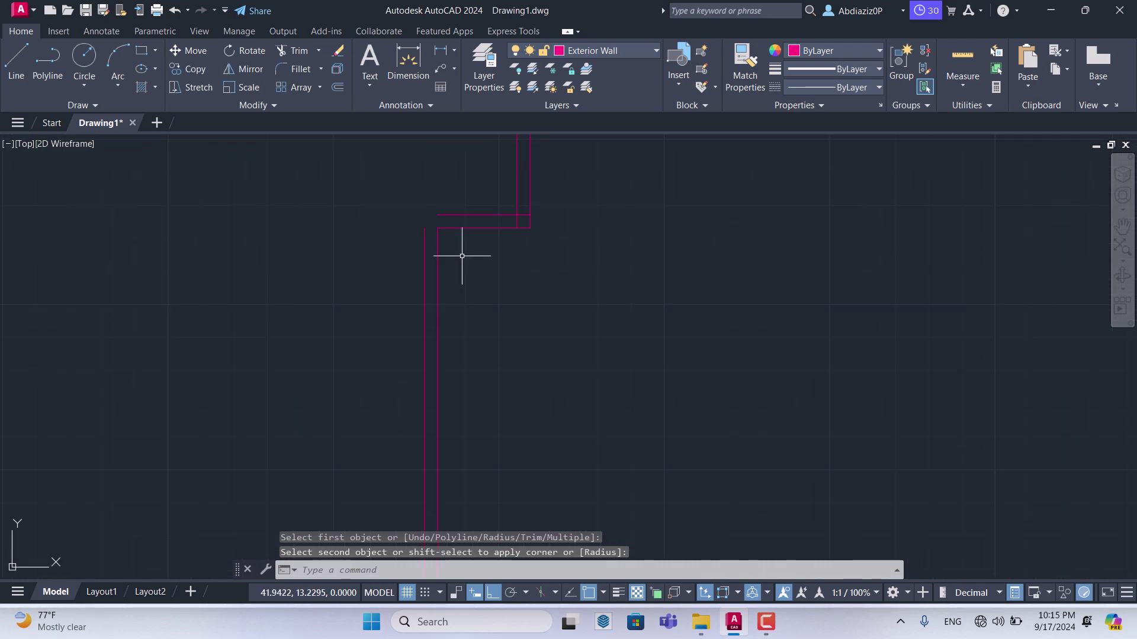
key(Escape)
key(Return)
scroll(414, 212, up, 2)
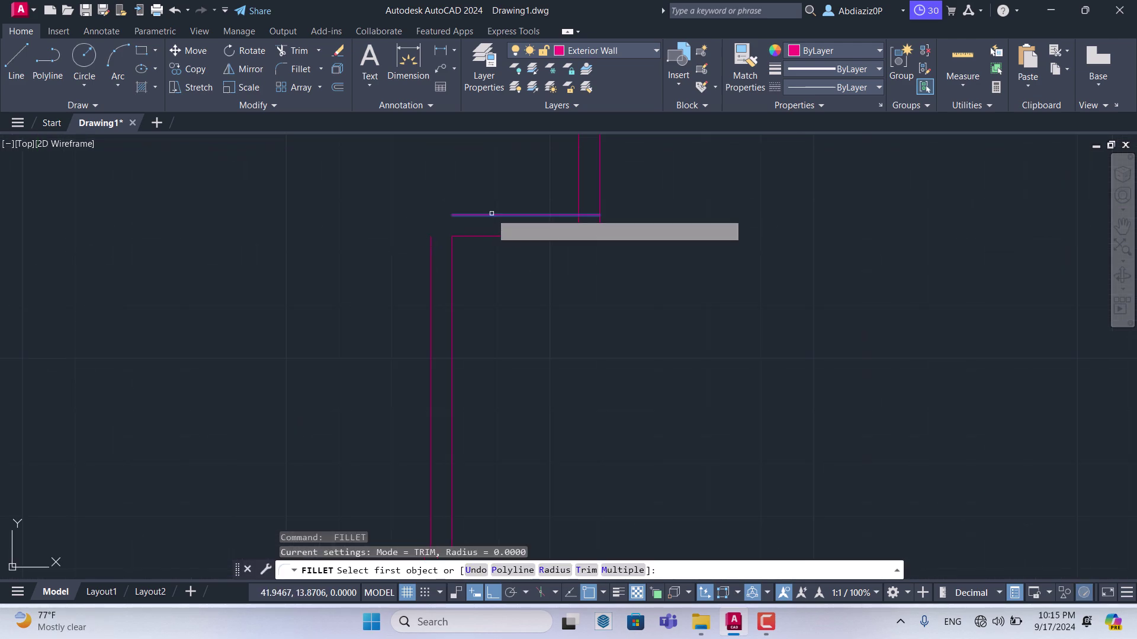
click(491, 214)
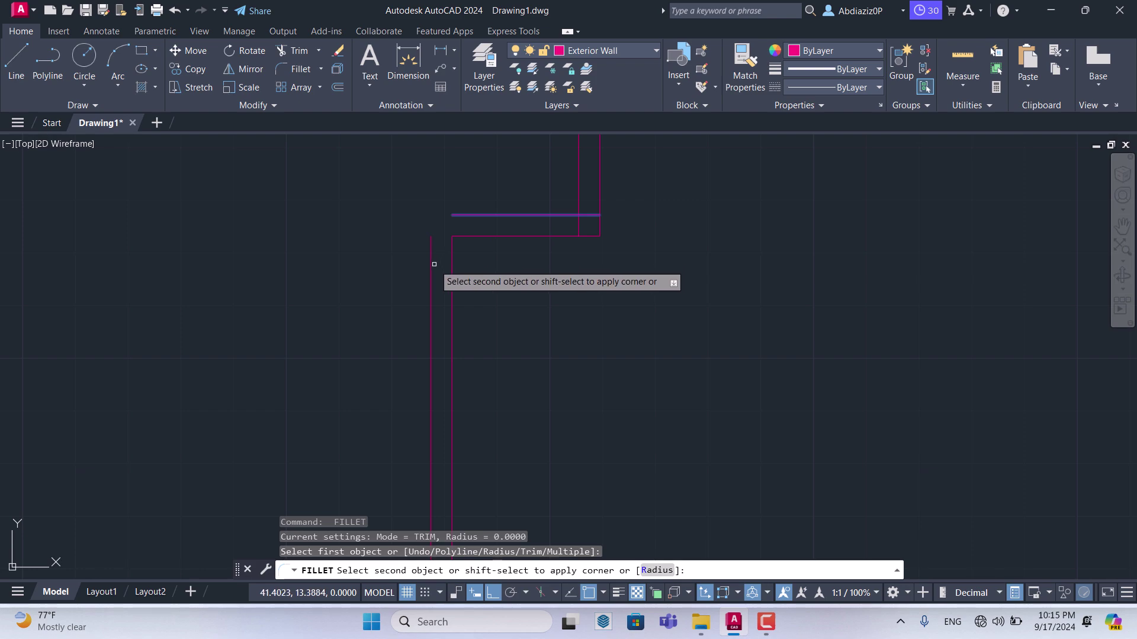
click(434, 264)
scroll(587, 216, up, 6)
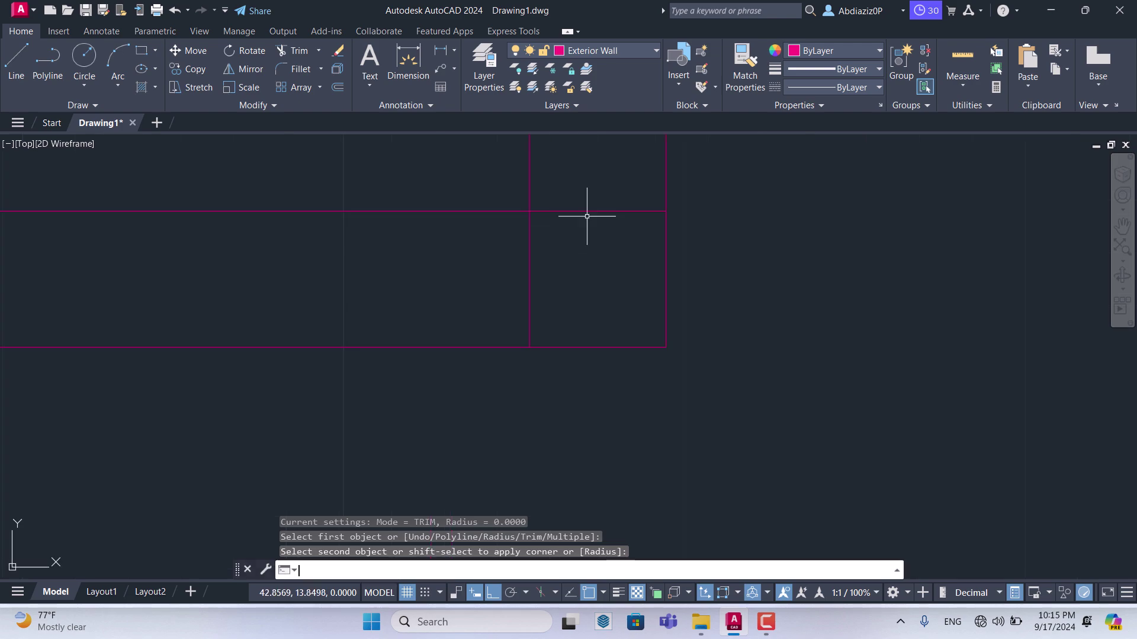
Close two more inner and outer wall corners with zero-radius fillets.
key(Return)
click(529, 175)
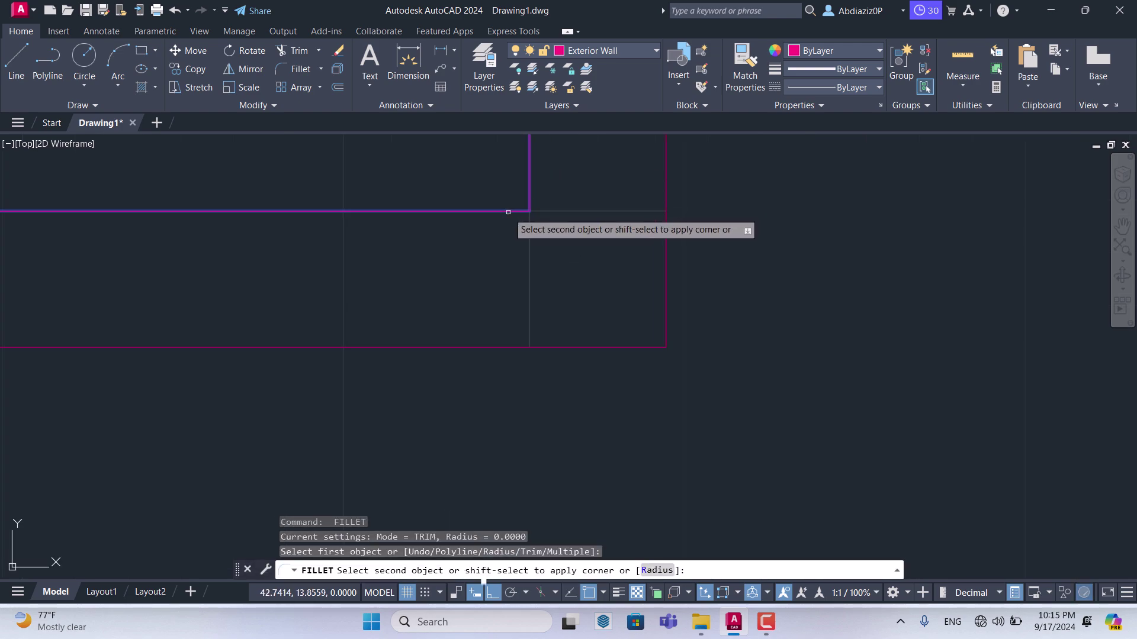
click(508, 212)
scroll(521, 296, down, 3)
scroll(531, 265, down, 2)
scroll(531, 265, up, 5)
key(Return)
scroll(471, 244, up, 2)
click(469, 246)
scroll(373, 323, down, 2)
click(332, 305)
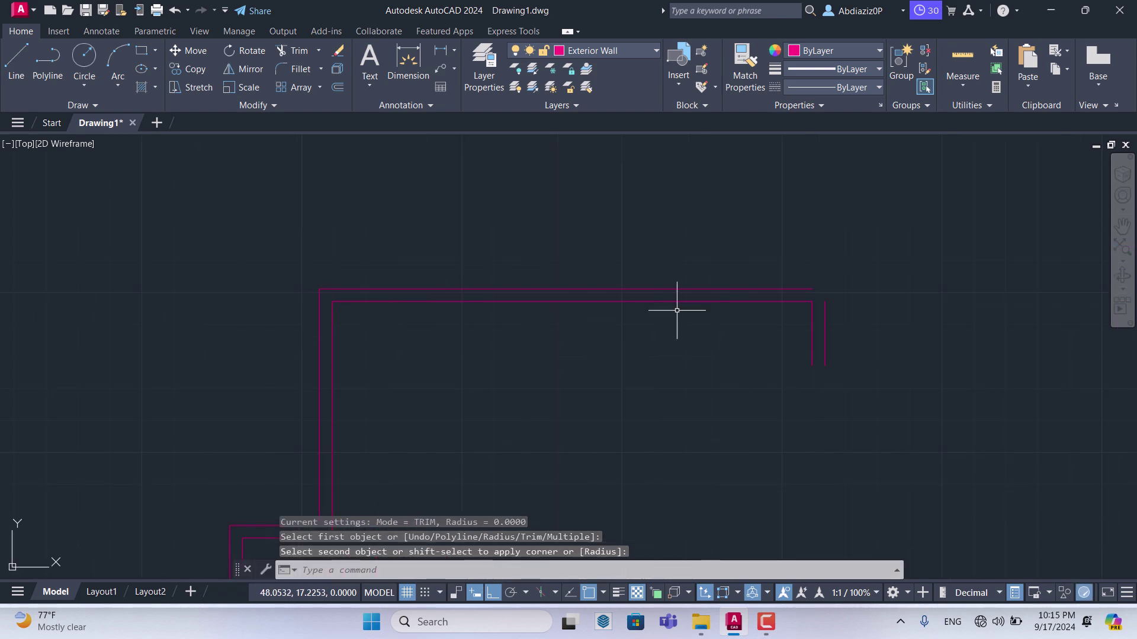
scroll(848, 310, up, 4)
Fillet the vertical wall line to the top horizontal line, closing the top-right corner.
key(Return)
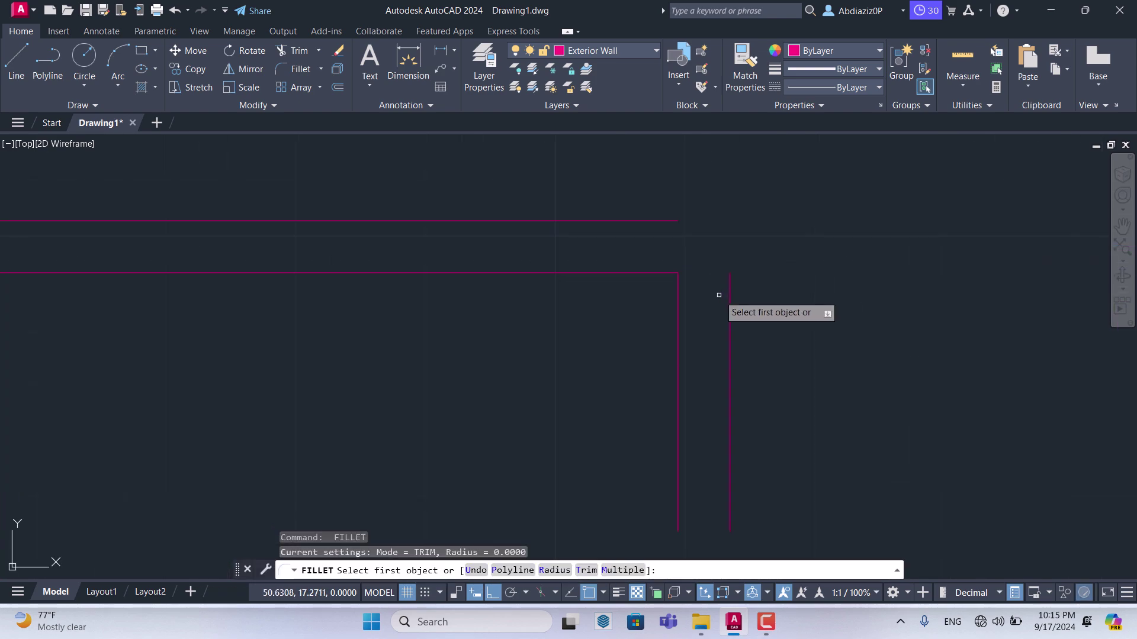
click(729, 294)
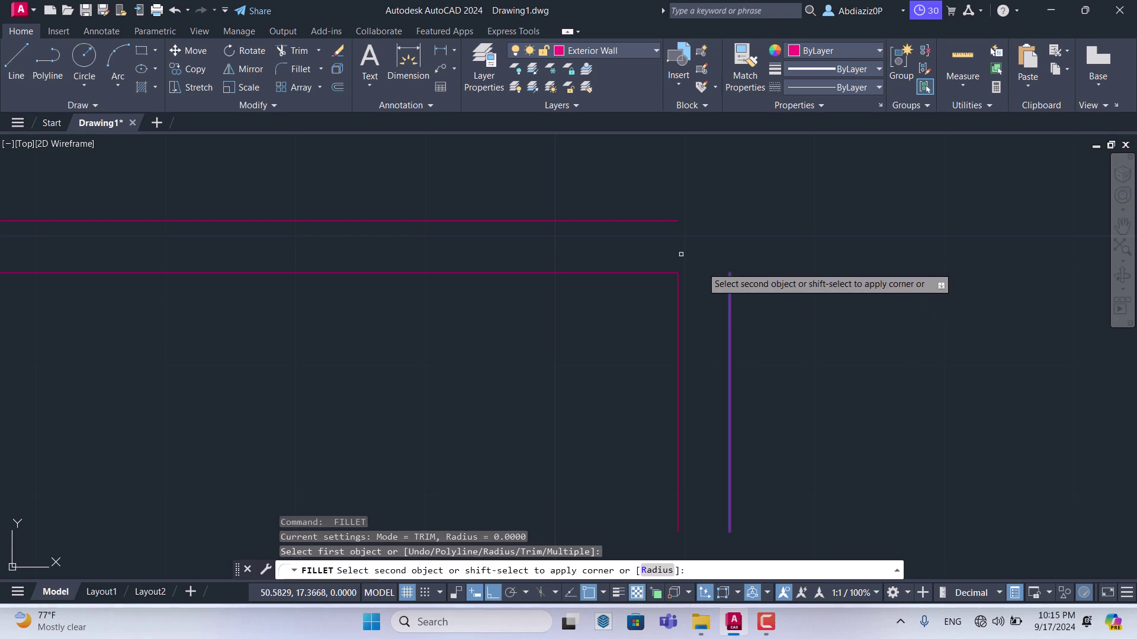
click(668, 224)
scroll(668, 224, down, 2)
scroll(567, 203, down, 1)
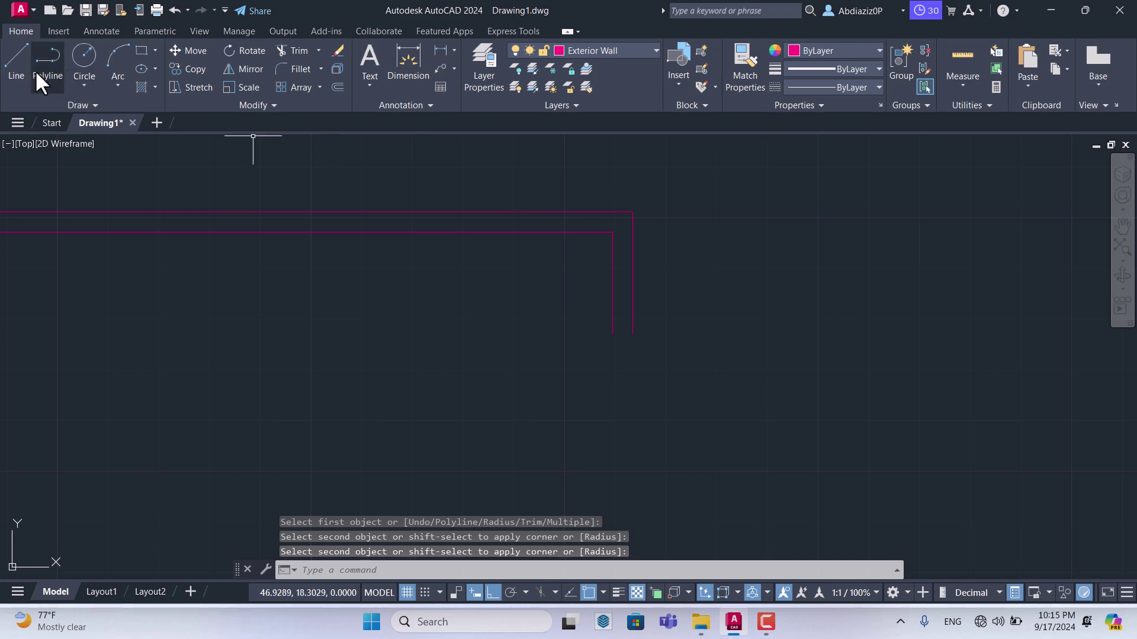
Draw a horizontal line capping the first open wall end between inner and outer lines.
click(19, 58)
scroll(652, 334, up, 4)
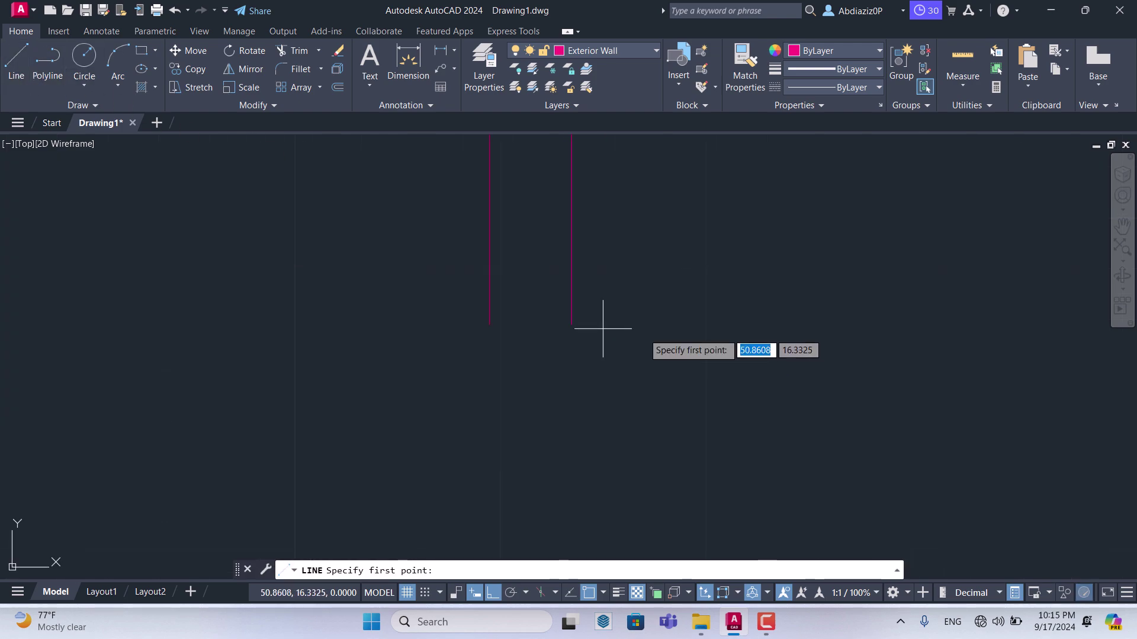
click(572, 323)
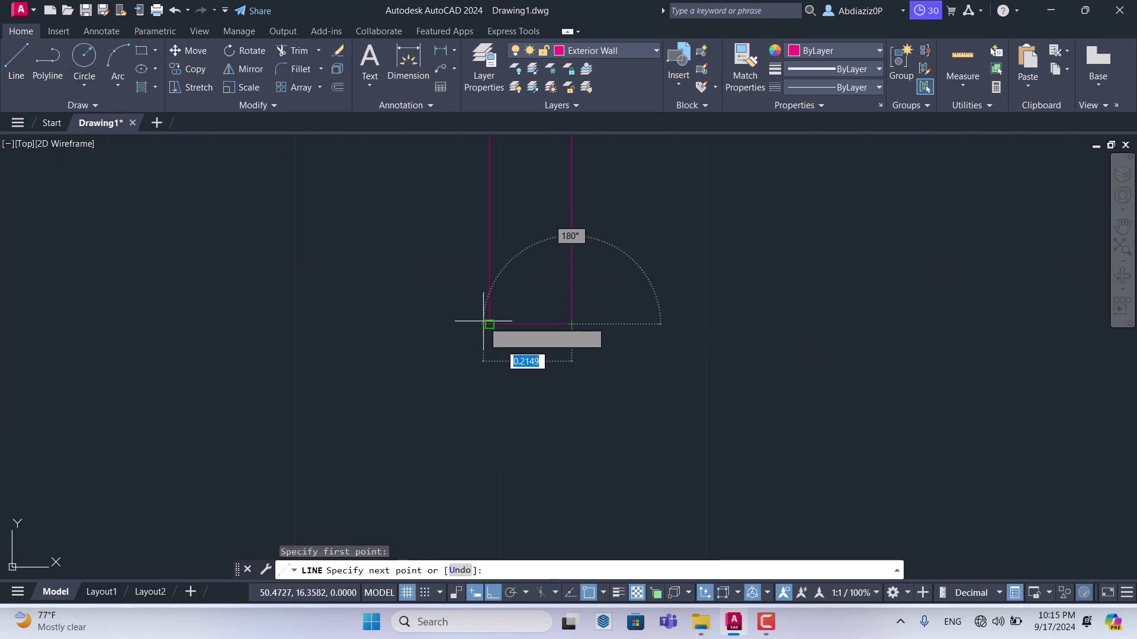
click(490, 323)
key(Escape)
scroll(632, 274, down, 2)
scroll(632, 274, down, 5)
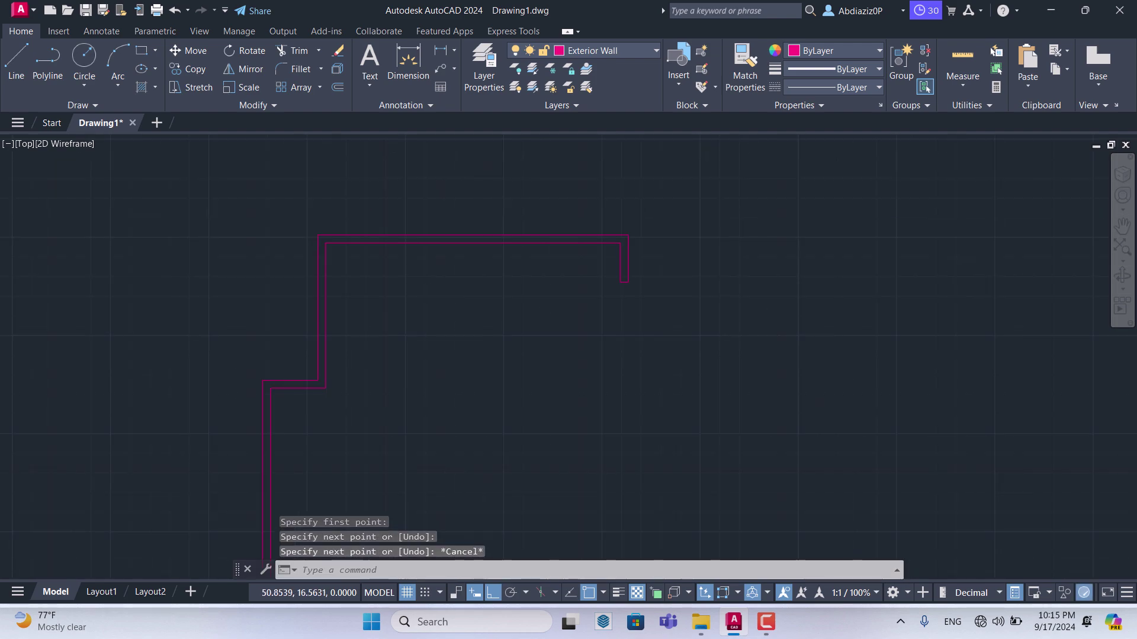
scroll(643, 468, up, 3)
Draw a vertical capping line across the lower open wall end.
key(space)
scroll(592, 476, up, 3)
scroll(591, 479, up, 2)
scroll(571, 421, down, 4)
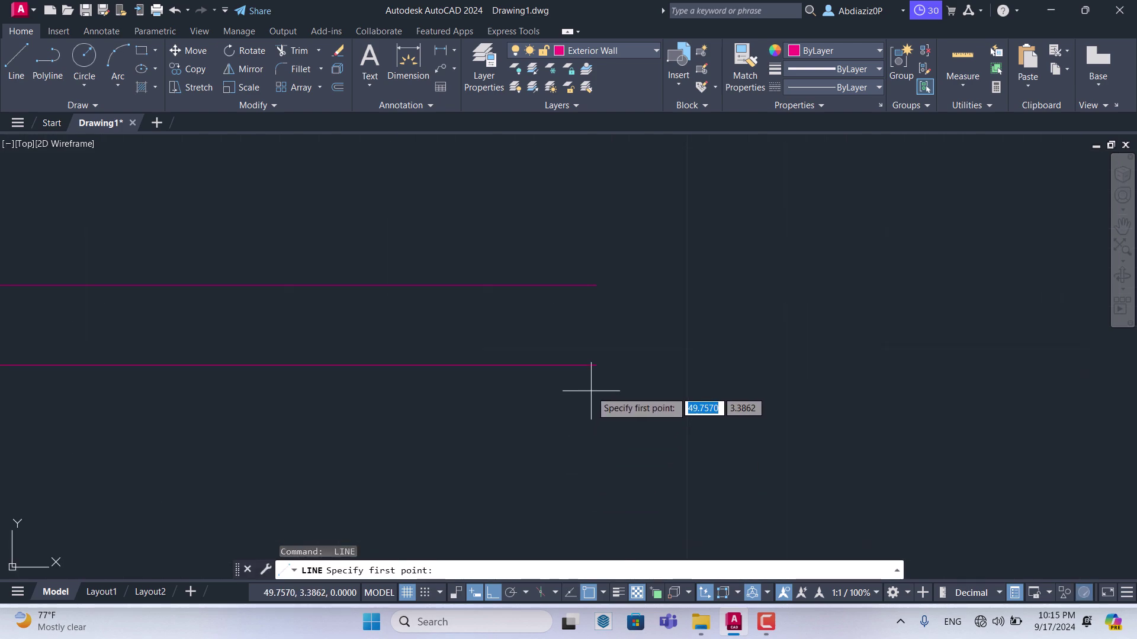
click(596, 365)
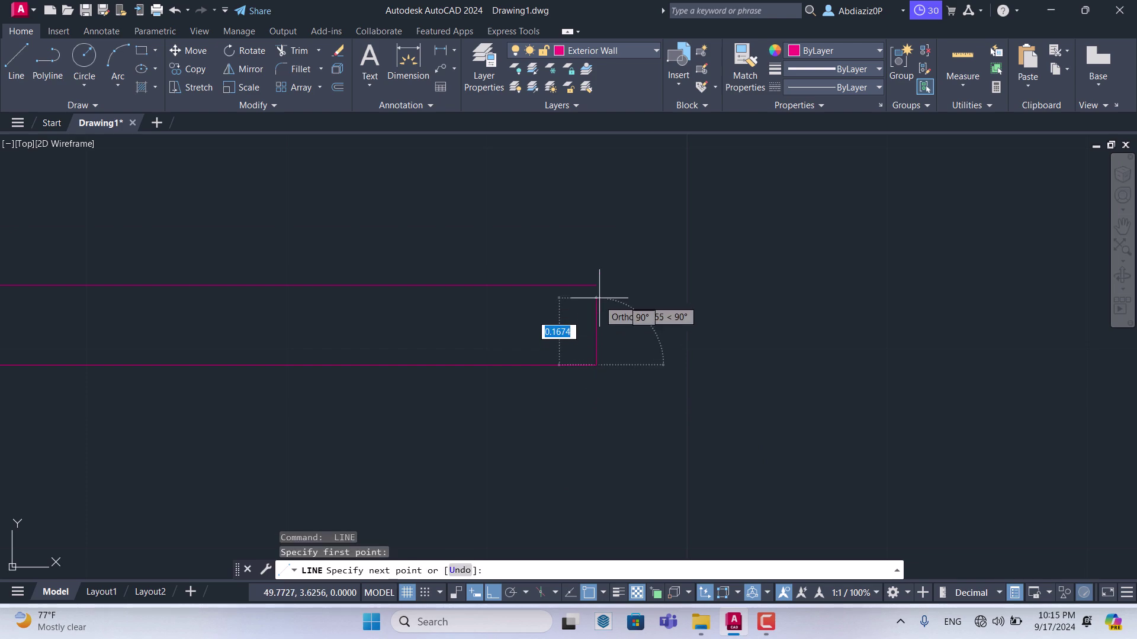
click(597, 285)
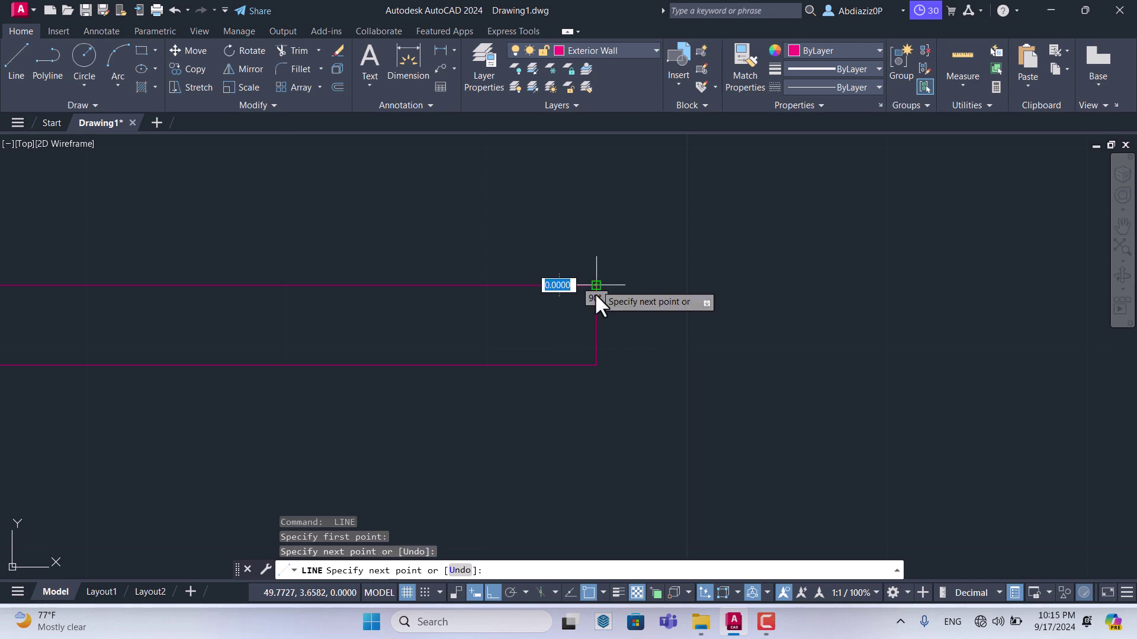
key(Escape)
scroll(626, 329, down, 5)
scroll(610, 249, up, 4)
scroll(517, 248, down, 6)
scroll(467, 249, up, 2)
scroll(473, 243, up, 6)
scroll(502, 259, up, 4)
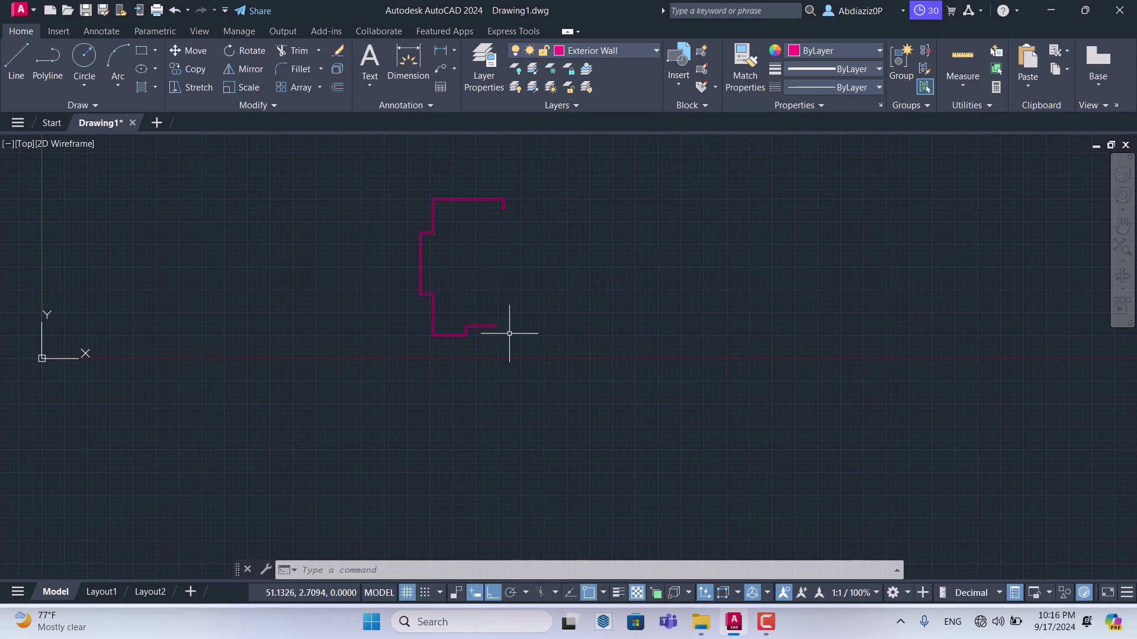
scroll(435, 216, up, 8)
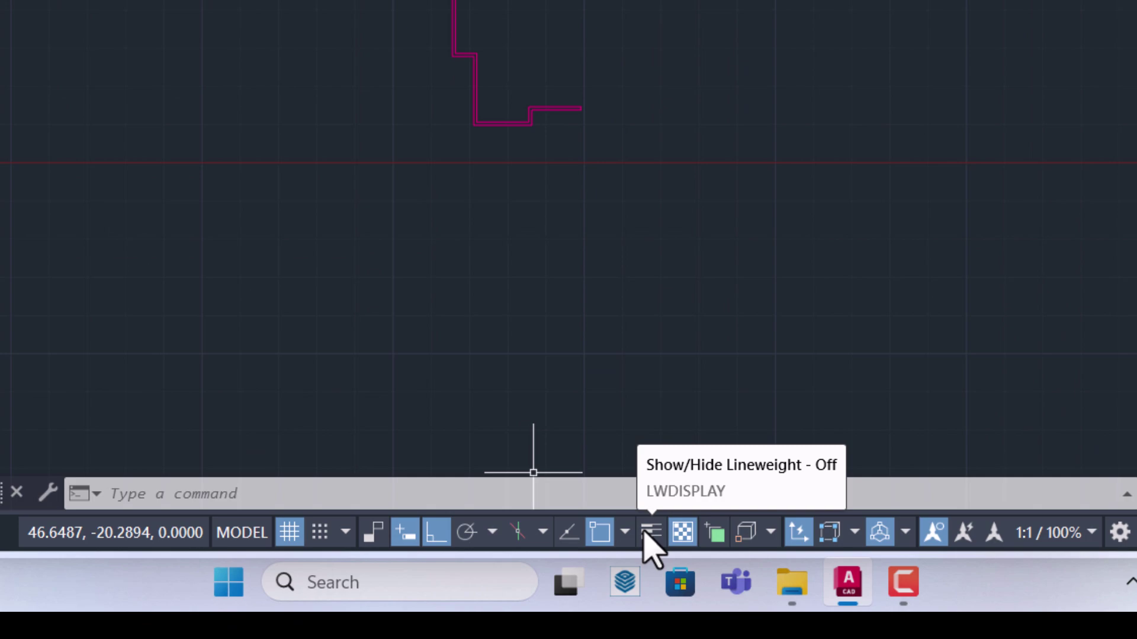
Switch lineweight display on and zoom to inspect the thick magenta walls.
click(645, 533)
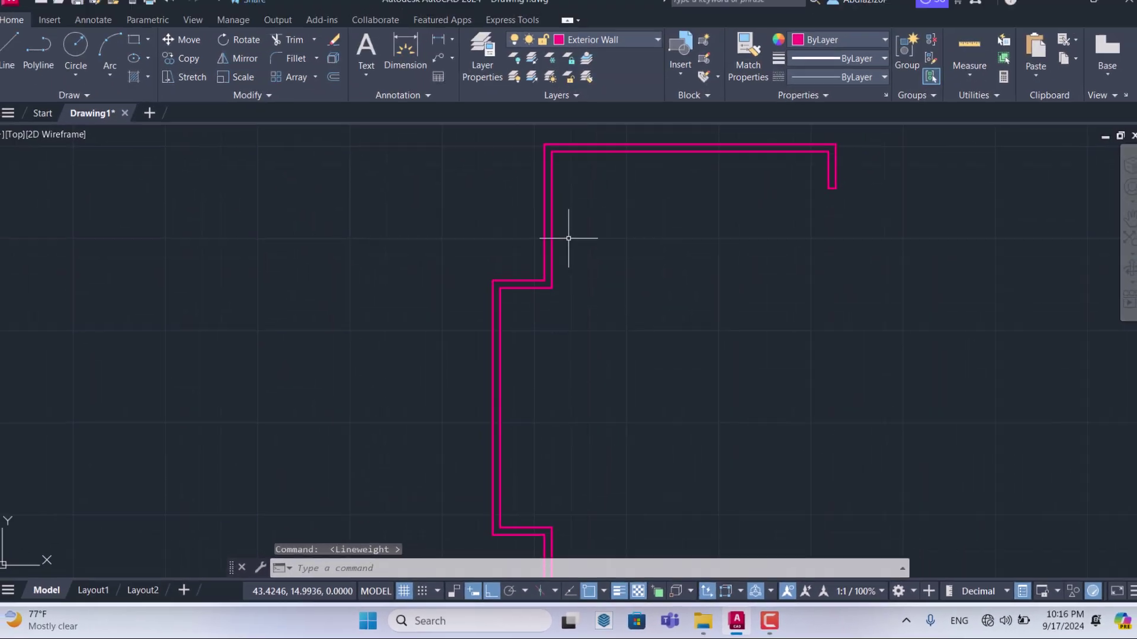
scroll(569, 238, up, 4)
scroll(502, 236, up, 5)
scroll(472, 228, down, 5)
scroll(468, 255, up, 3)
scroll(540, 266, down, 3)
scroll(540, 372, down, 5)
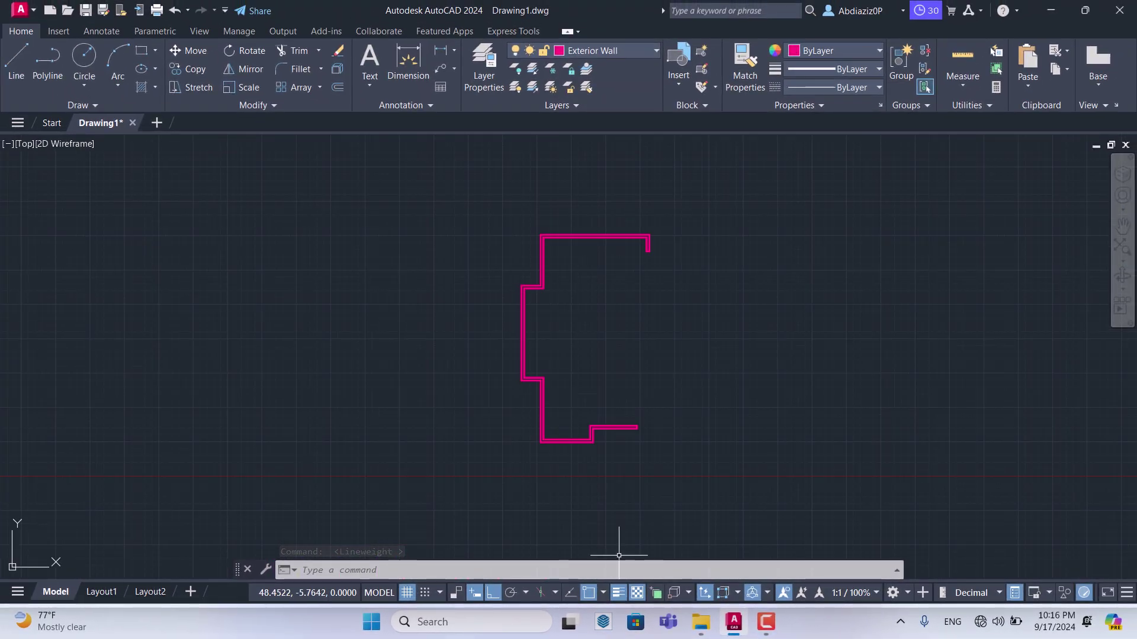
Toggle lineweight display off and back on, checking the wall outline thickness.
click(619, 593)
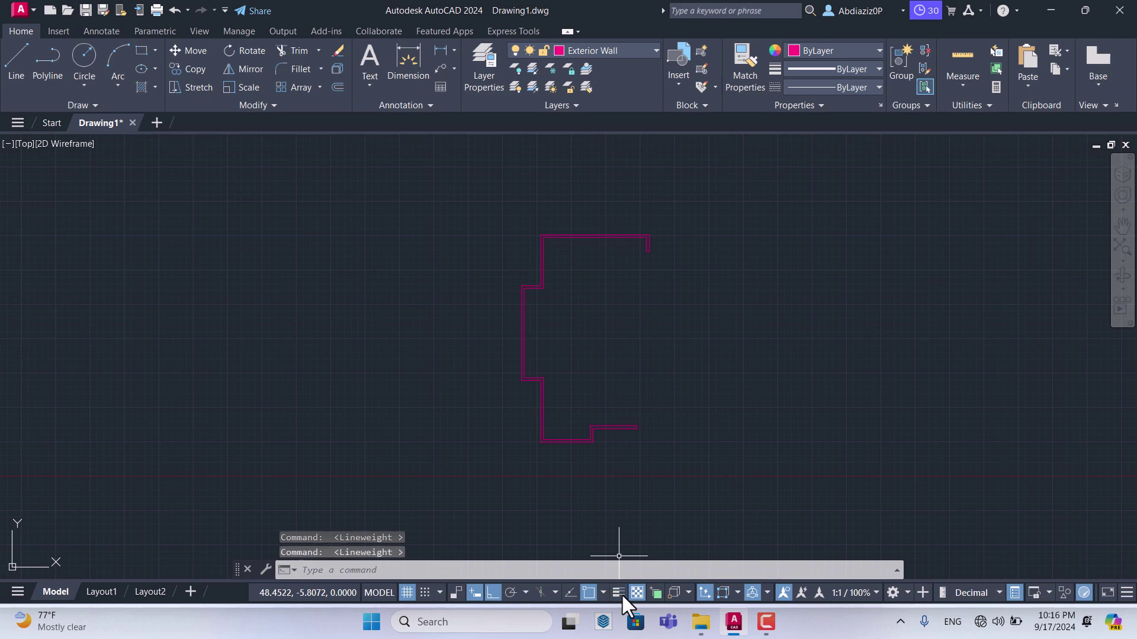
click(619, 593)
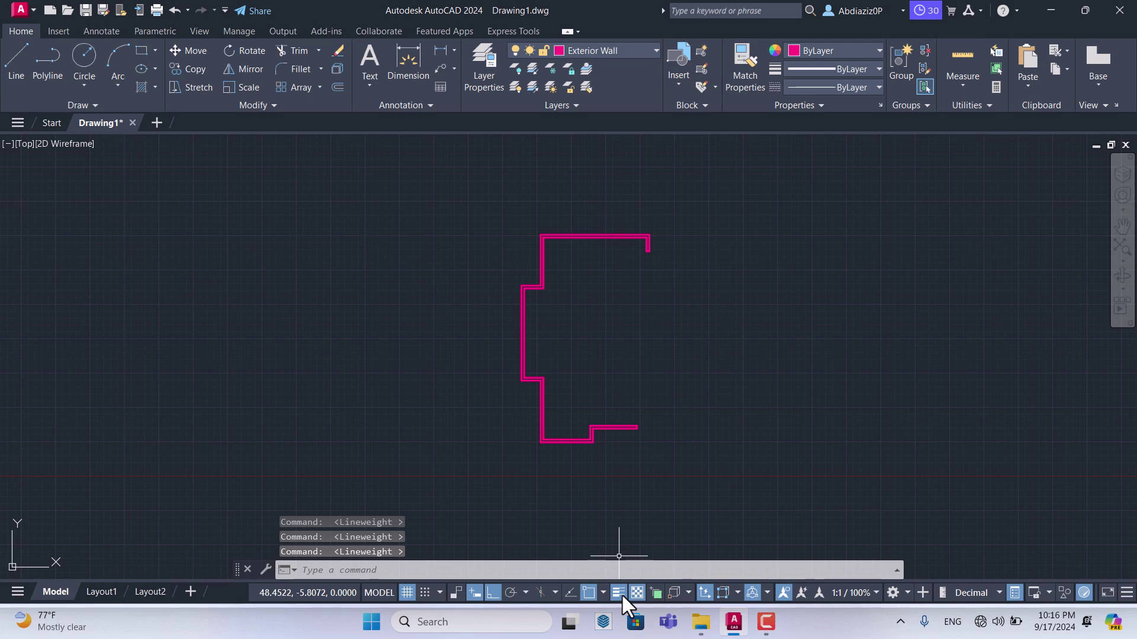
scroll(588, 446, up, 2)
scroll(595, 432, up, 2)
scroll(595, 432, down, 2)
scroll(436, 221, up, 5)
scroll(360, 225, up, 3)
scroll(360, 226, down, 2)
scroll(360, 225, down, 3)
scroll(360, 226, down, 2)
scroll(436, 253, down, 5)
scroll(438, 258, up, 3)
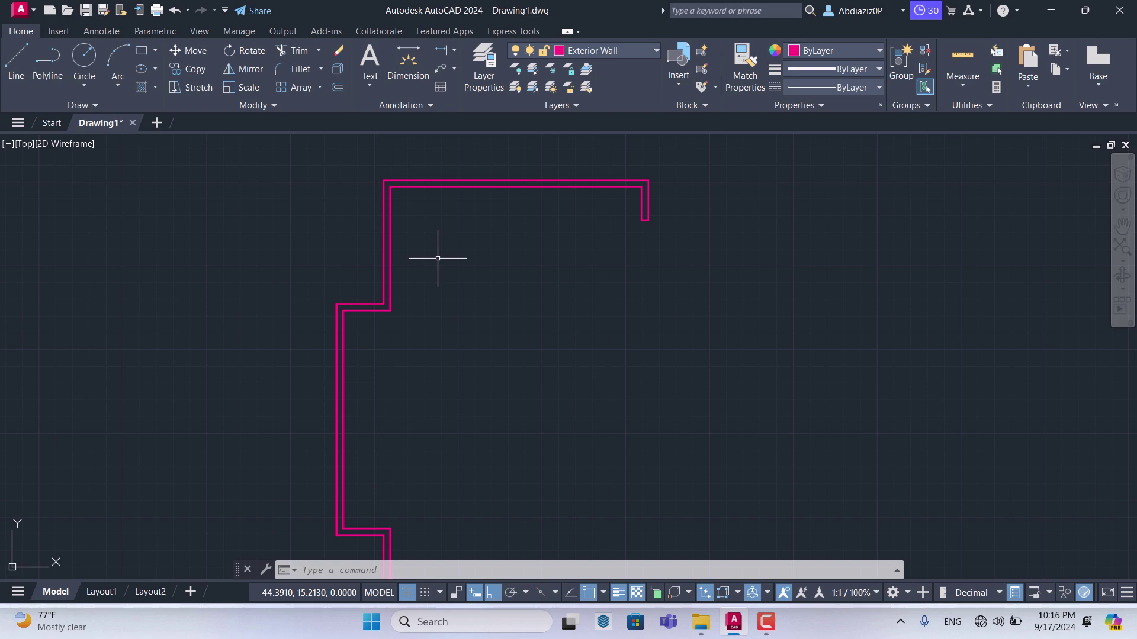